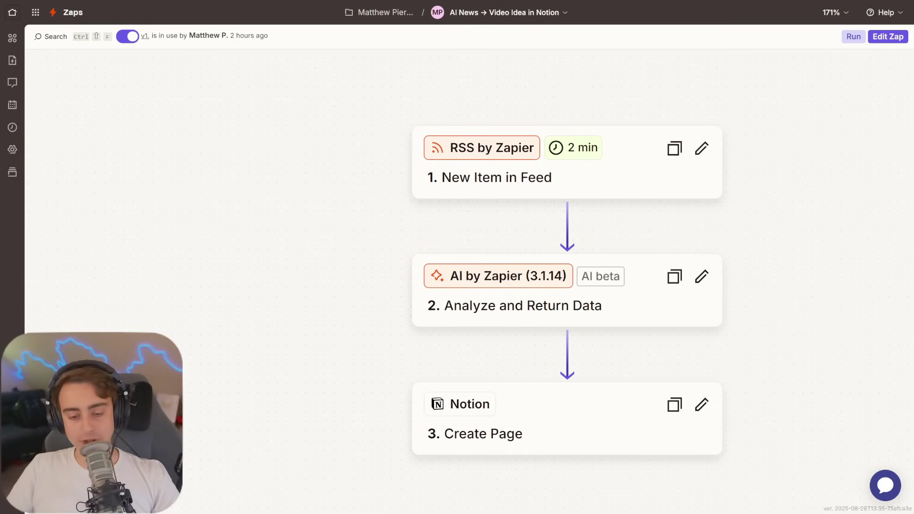
Review the RSS New Item in Feed trigger's feed URL, username and trigger setting, then open the AI step
{"action": "left_click", "coordinate": [476, 172]}
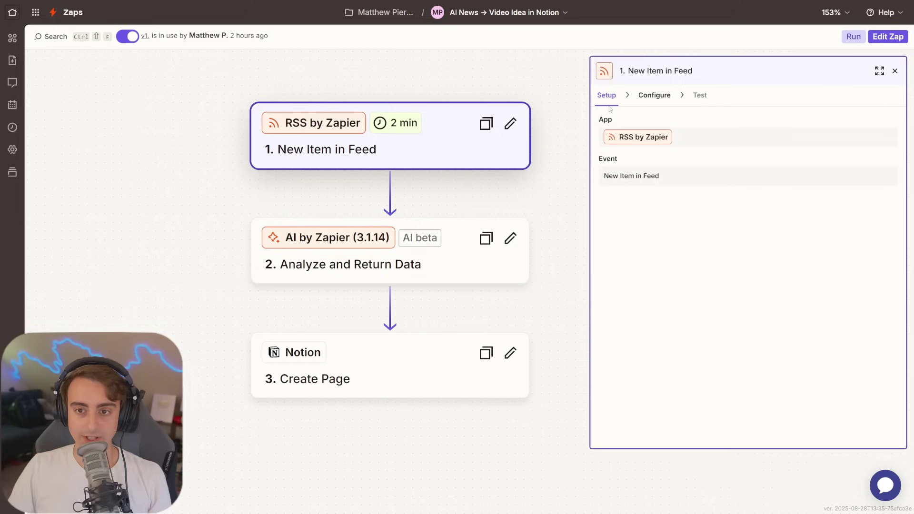
{"action": "left_click", "coordinate": [651, 96]}
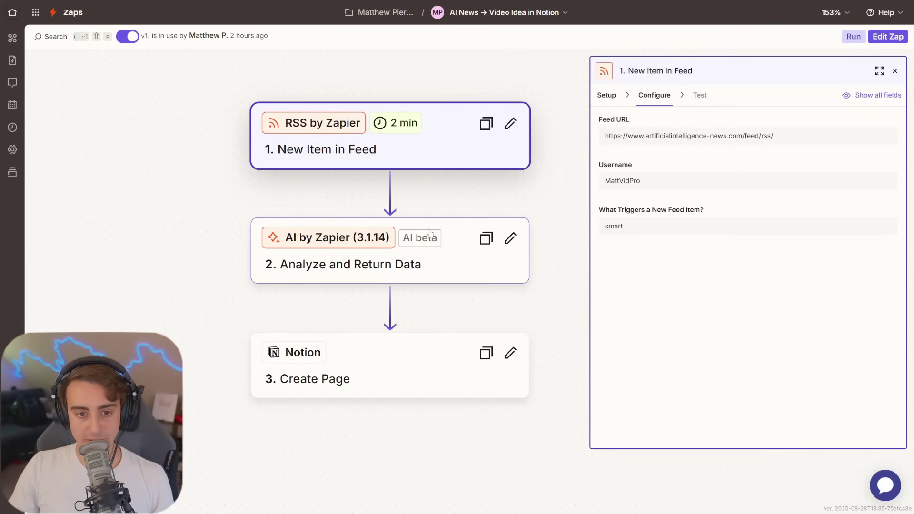
{"action": "left_click", "coordinate": [456, 271]}
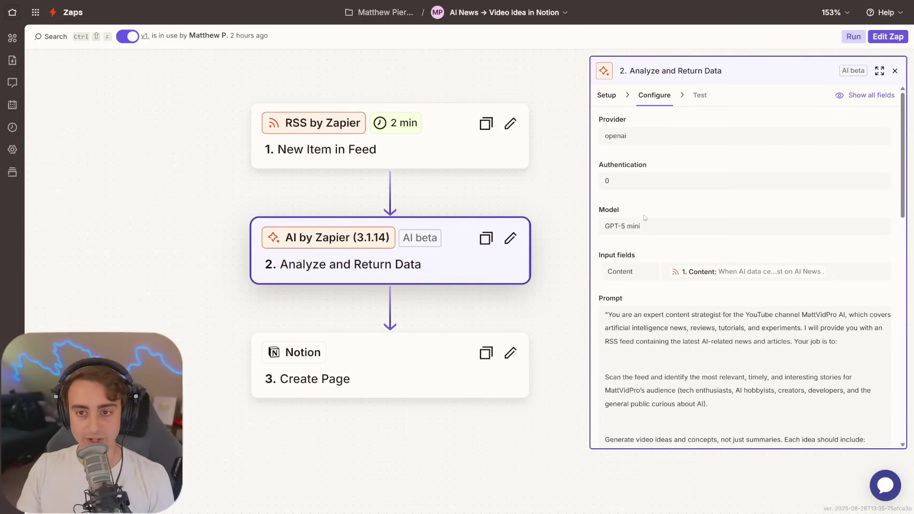
Check the AI step's app and event, then view its OpenAI provider, GPT-5 mini model and prompt
{"action": "left_click", "coordinate": [283, 248]}
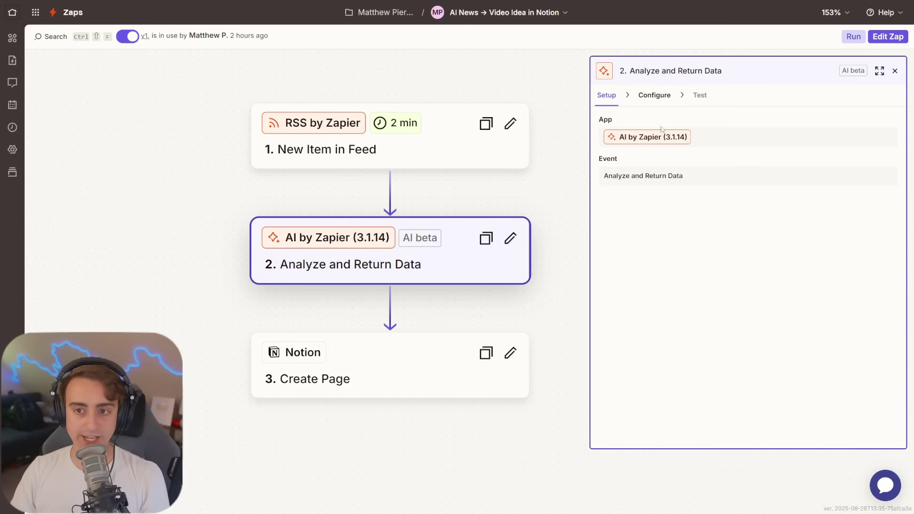
{"action": "left_click", "coordinate": [650, 95]}
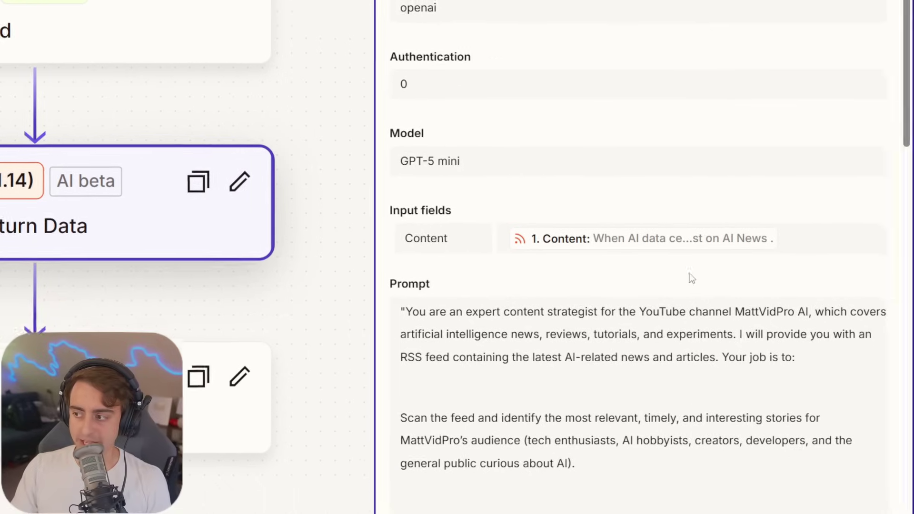
{"action": "scroll", "coordinate": [749, 381], "scroll_direction": "down", "scroll_amount": 4}
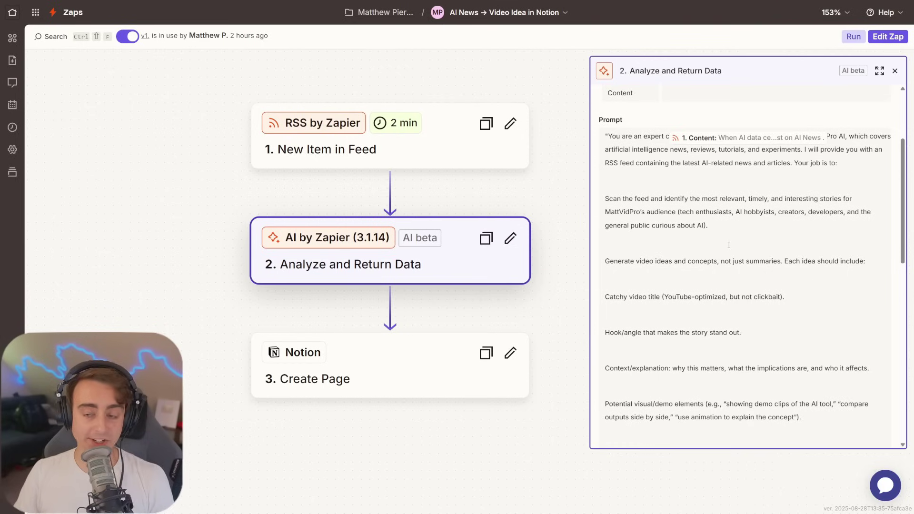
{"action": "scroll", "coordinate": [729, 244], "scroll_direction": "up", "scroll_amount": 1}
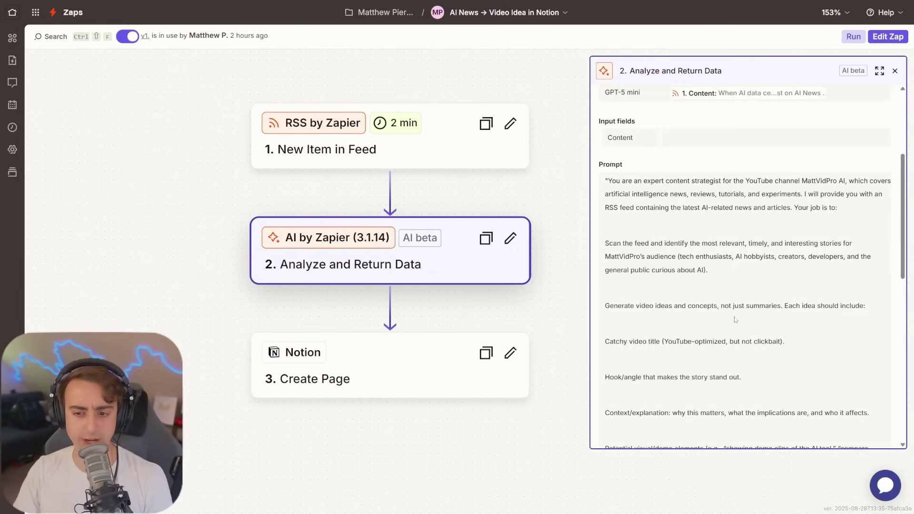
{"action": "scroll", "coordinate": [736, 320], "scroll_direction": "down", "scroll_amount": 1}
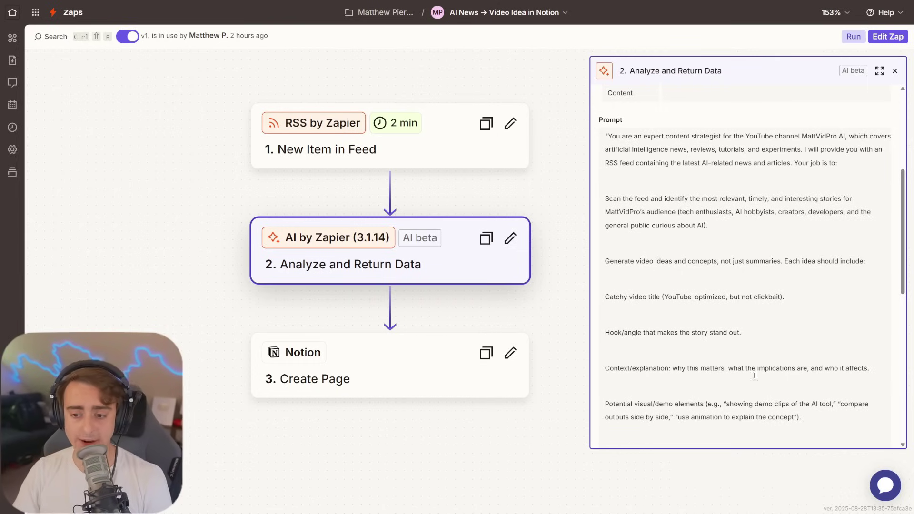
{"action": "scroll", "coordinate": [755, 375], "scroll_direction": "down", "scroll_amount": 1}
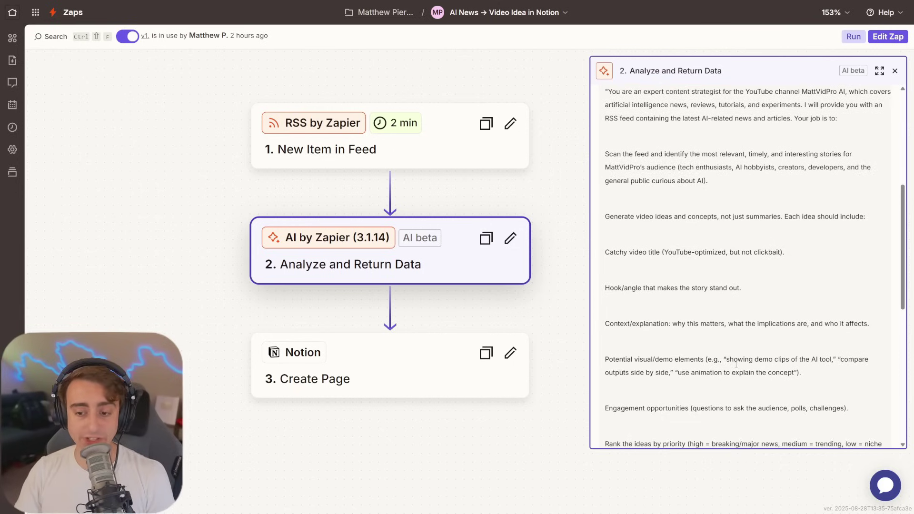
{"action": "scroll", "coordinate": [736, 364], "scroll_direction": "down", "scroll_amount": 2}
{"action": "scroll", "coordinate": [677, 324], "scroll_direction": "down", "scroll_amount": 2}
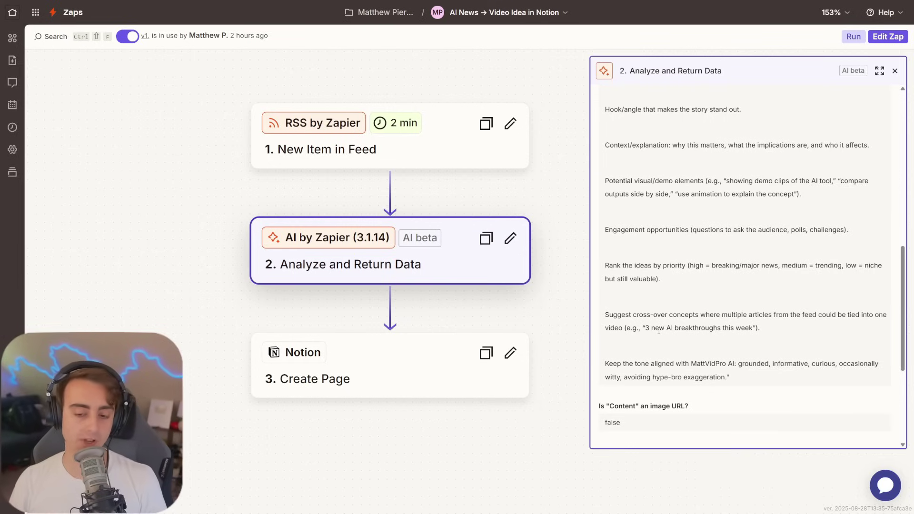
{"action": "scroll", "coordinate": [661, 237], "scroll_direction": "down", "scroll_amount": 4}
{"action": "scroll", "coordinate": [648, 230], "scroll_direction": "down", "scroll_amount": 1}
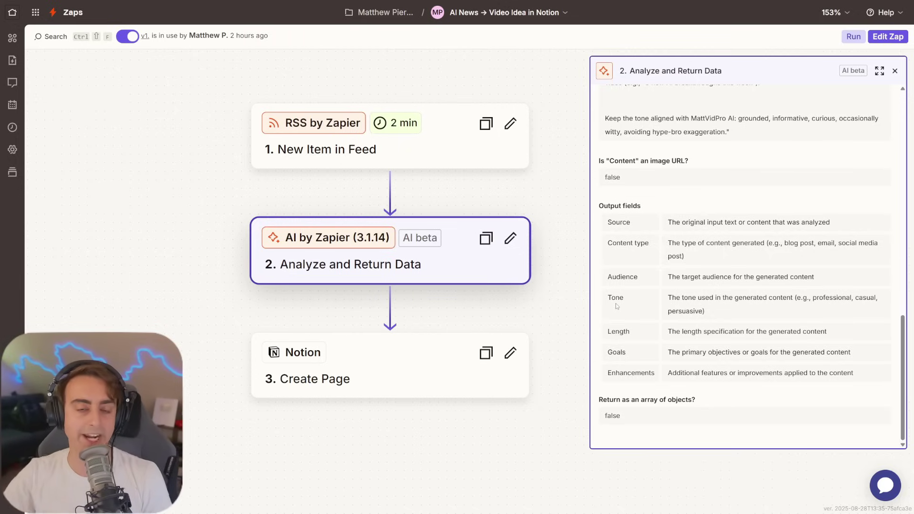
Open the Notion Create Page step's settings
{"action": "left_click", "coordinate": [435, 366]}
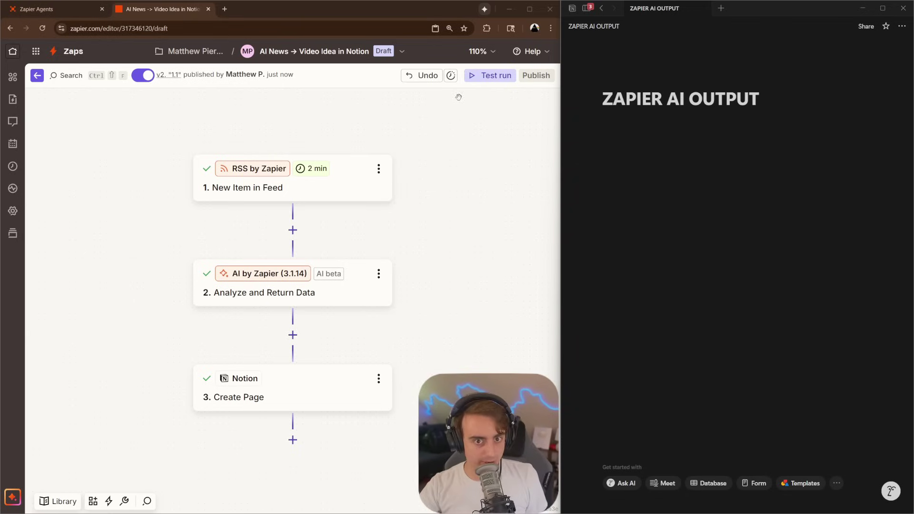
Preview the Feed A item's raw data and run the zap test on it
{"action": "left_click", "coordinate": [480, 80]}
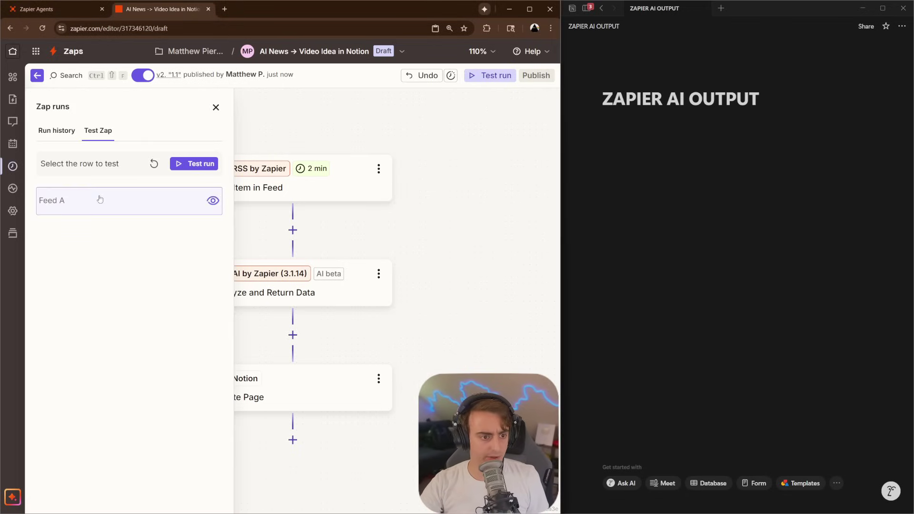
{"action": "left_click", "coordinate": [213, 201]}
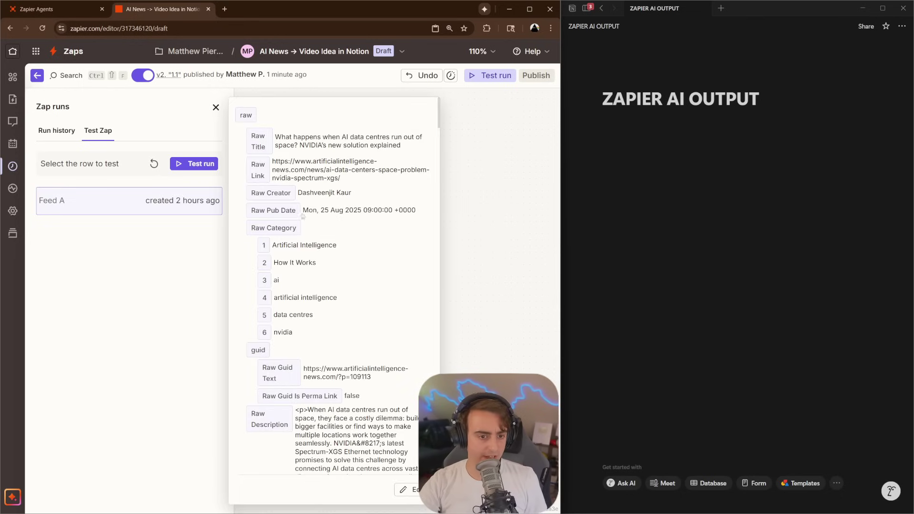
{"action": "scroll", "coordinate": [374, 317], "scroll_direction": "down", "scroll_amount": 3}
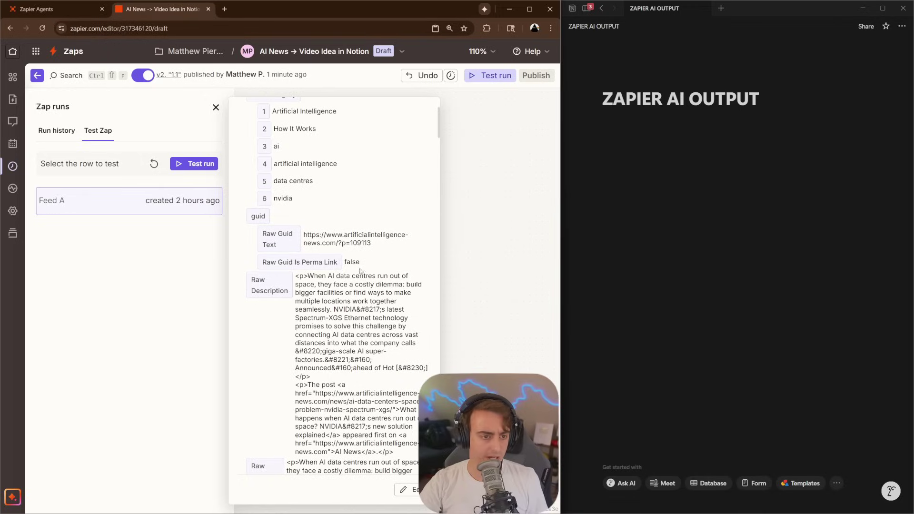
{"action": "left_click", "coordinate": [205, 165]}
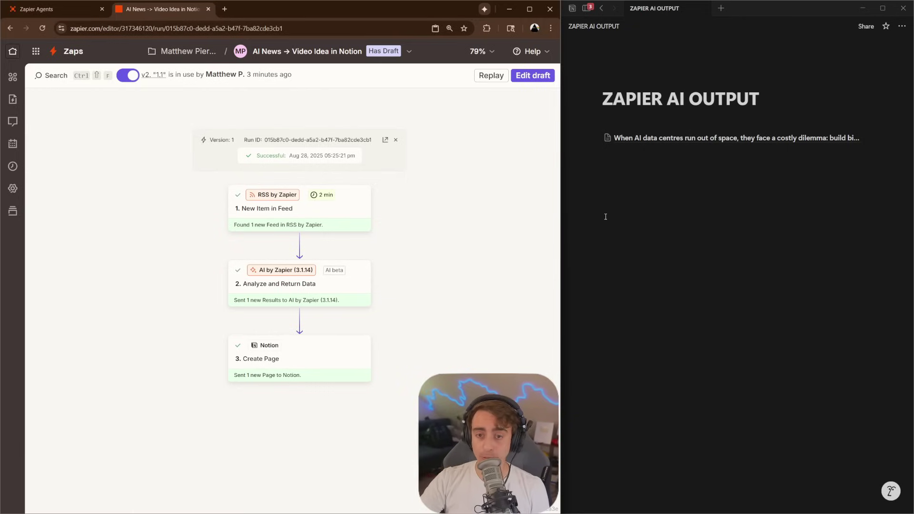
Open the new AI data centres Notion page and read through its six video ideas and roadmap
{"action": "left_click", "coordinate": [666, 142]}
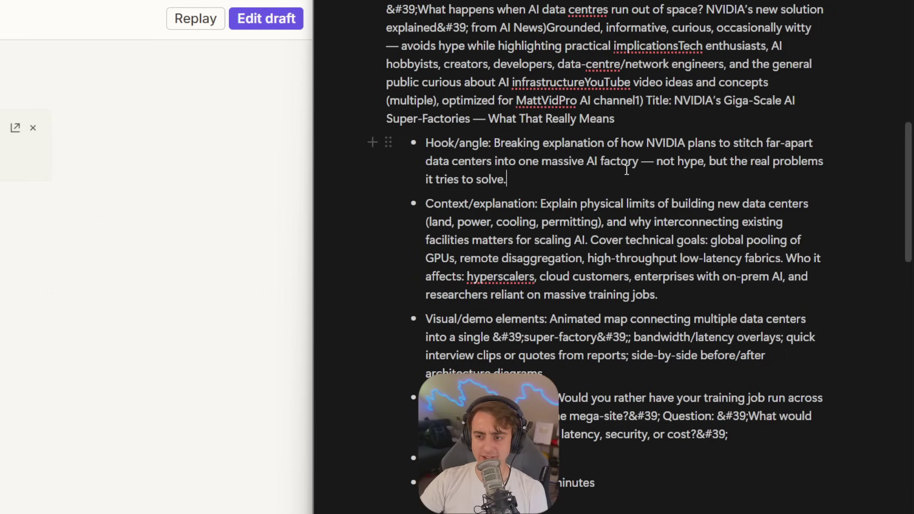
{"action": "scroll", "coordinate": [641, 171], "scroll_direction": "down", "scroll_amount": 3}
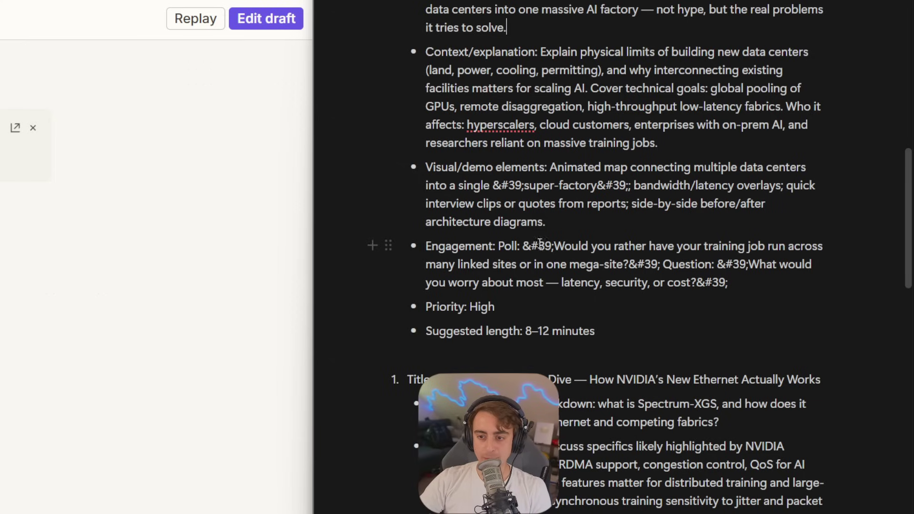
{"action": "scroll", "coordinate": [541, 181], "scroll_direction": "down", "scroll_amount": 5}
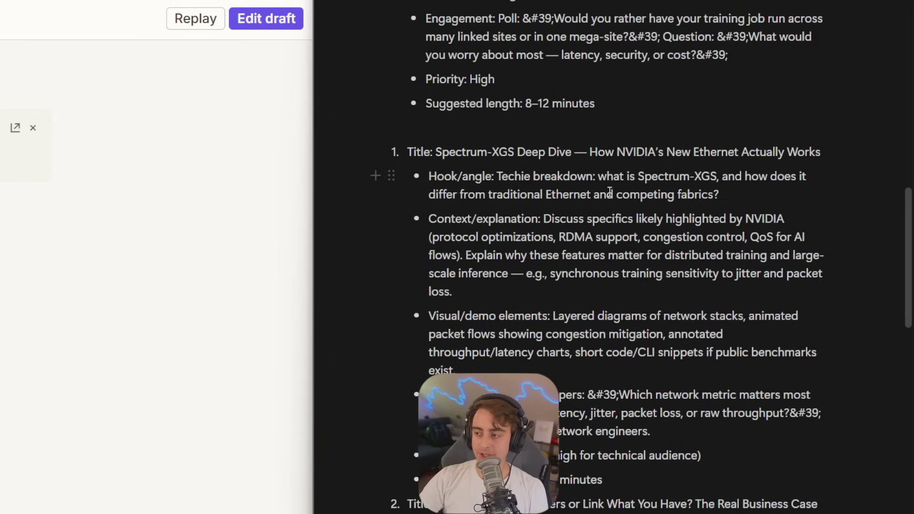
{"action": "scroll", "coordinate": [490, 185], "scroll_direction": "down", "scroll_amount": 2}
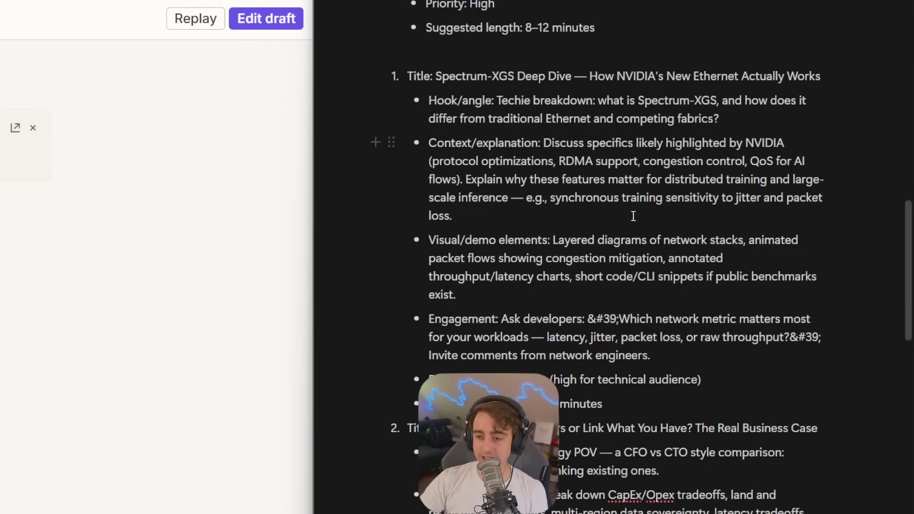
{"action": "scroll", "coordinate": [677, 255], "scroll_direction": "down", "scroll_amount": 10}
{"action": "scroll", "coordinate": [677, 255], "scroll_direction": "down", "scroll_amount": 18}
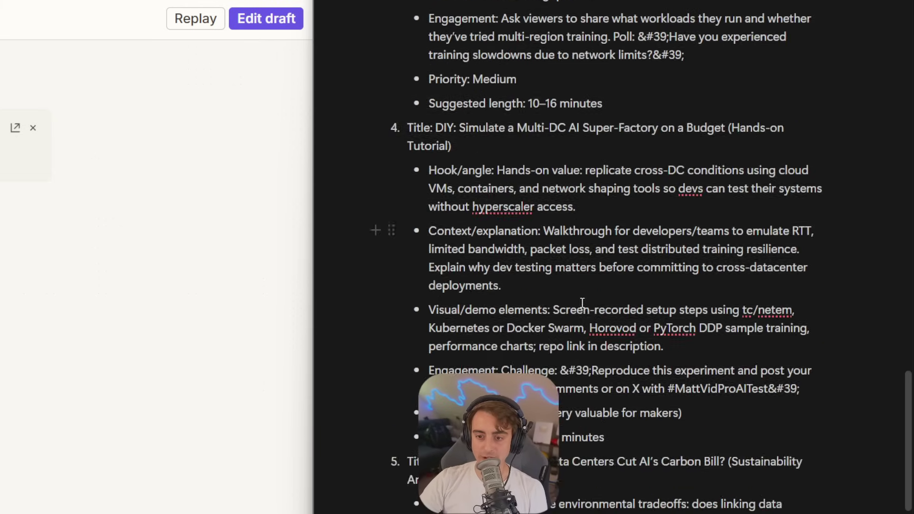
{"action": "scroll", "coordinate": [582, 303], "scroll_direction": "down", "scroll_amount": 7}
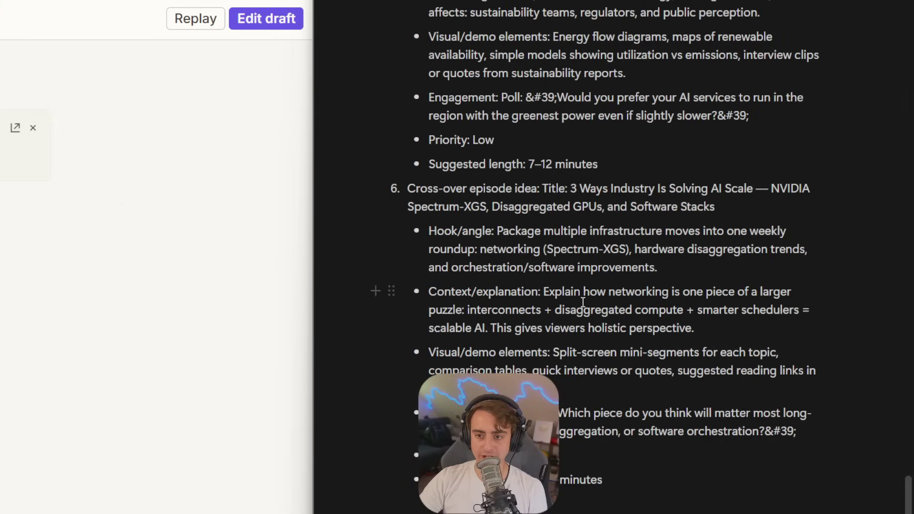
{"action": "scroll", "coordinate": [582, 303], "scroll_direction": "up", "scroll_amount": 20}
{"action": "scroll", "coordinate": [577, 256], "scroll_direction": "up", "scroll_amount": 10}
{"action": "scroll", "coordinate": [422, 326], "scroll_direction": "down", "scroll_amount": 13}
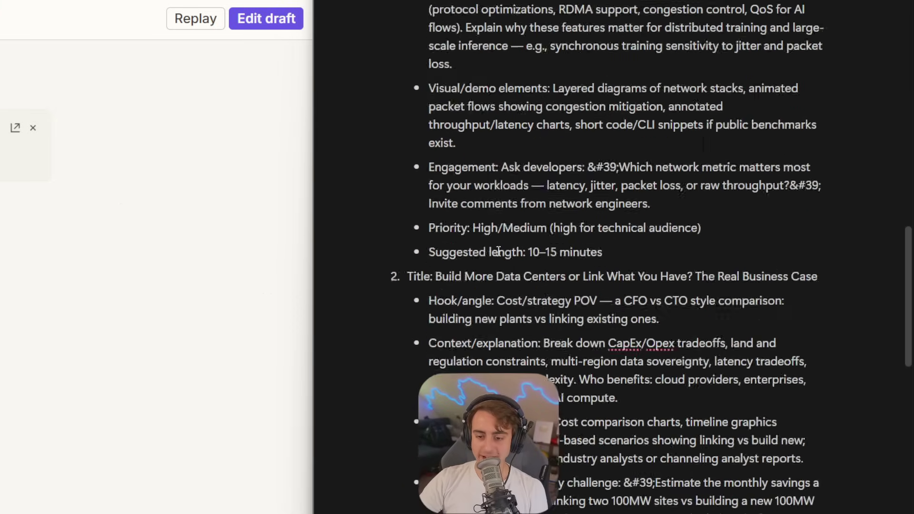
{"action": "scroll", "coordinate": [422, 326], "scroll_direction": "down", "scroll_amount": 20}
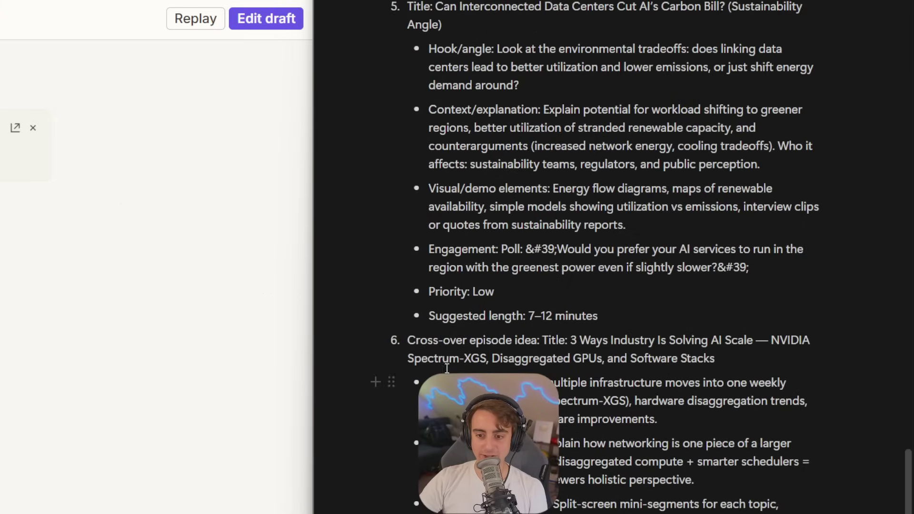
{"action": "scroll", "coordinate": [655, 361], "scroll_direction": "down", "scroll_amount": 10}
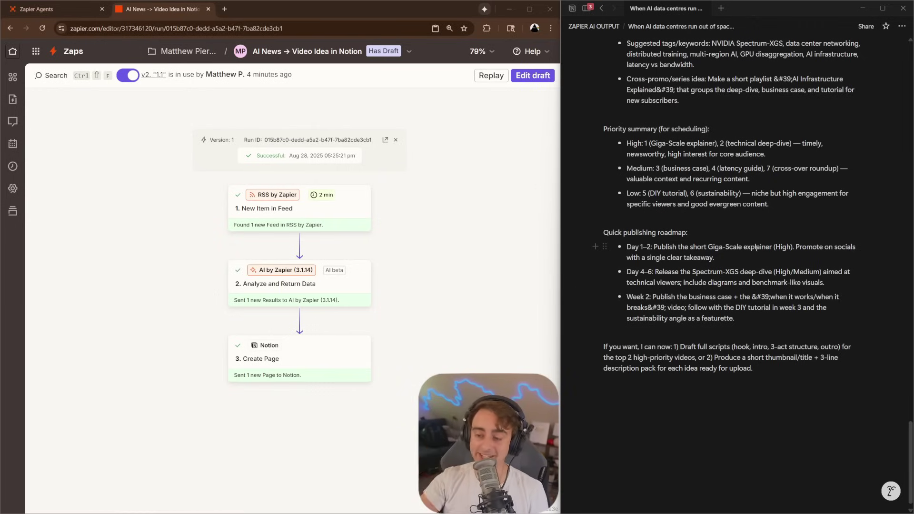
Return to the top of the data-centre page and go back to ZAPIER AI OUTPUT
{"action": "scroll", "coordinate": [704, 164], "scroll_direction": "up", "scroll_amount": 7}
{"action": "scroll", "coordinate": [704, 165], "scroll_direction": "up", "scroll_amount": 20}
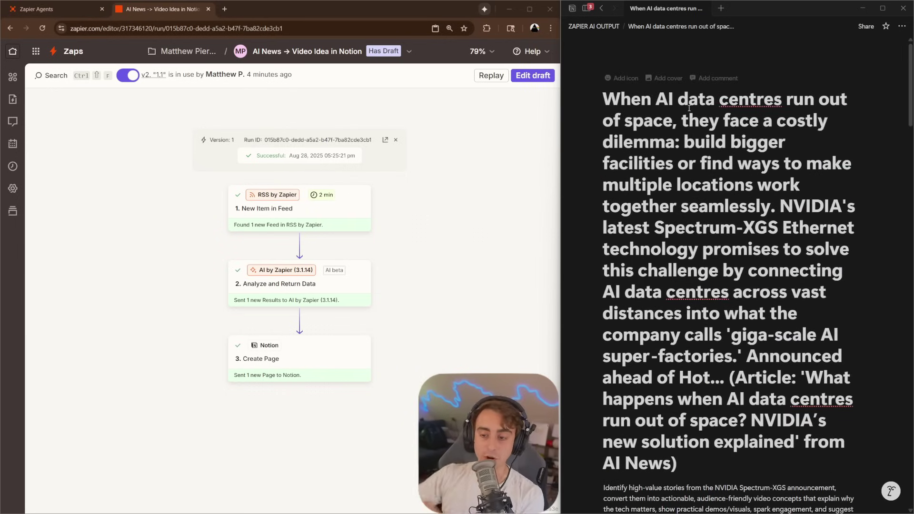
{"action": "key", "text": "ctrl+bracketleft"}
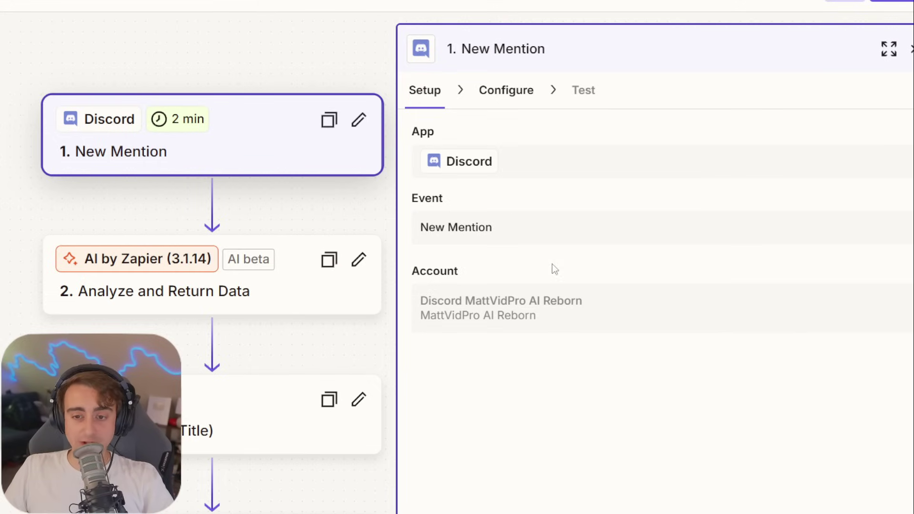
{"action": "left_click", "coordinate": [507, 97]}
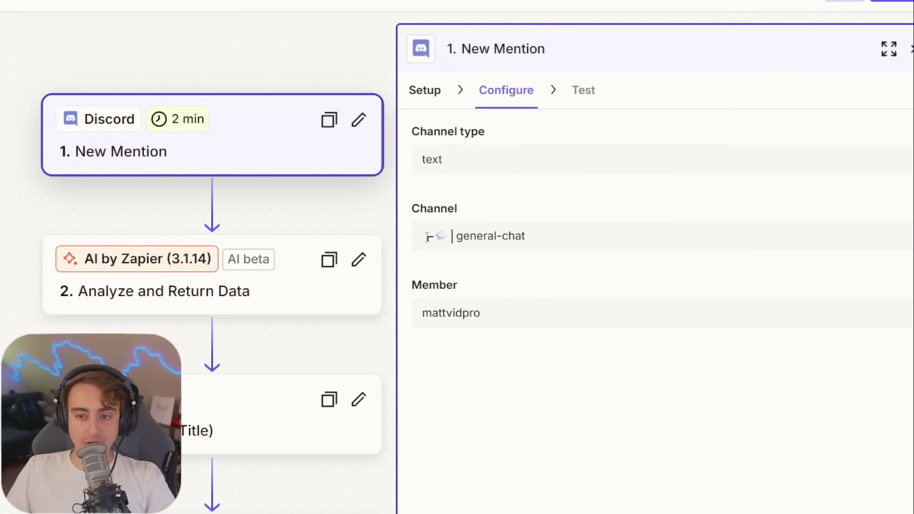
{"action": "left_click_drag", "start_coordinate": [427, 238], "coordinate": [531, 233]}
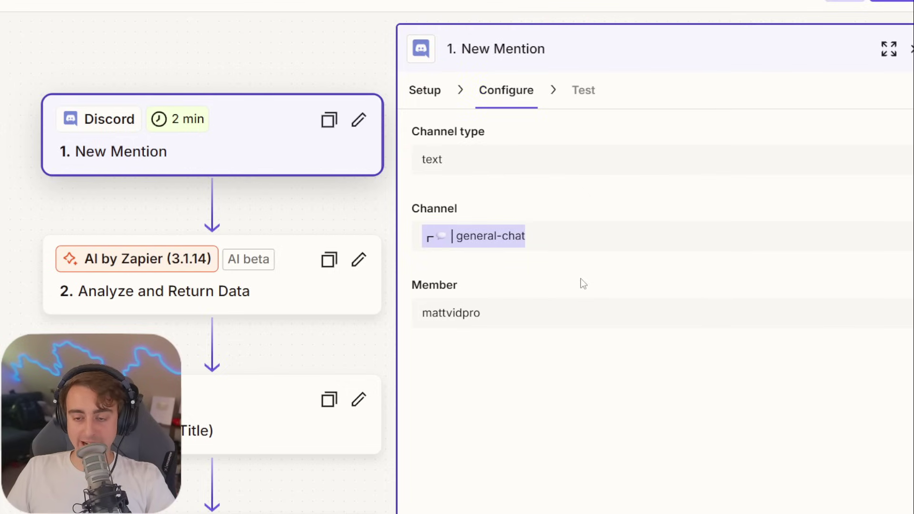
{"action": "left_click", "coordinate": [566, 242]}
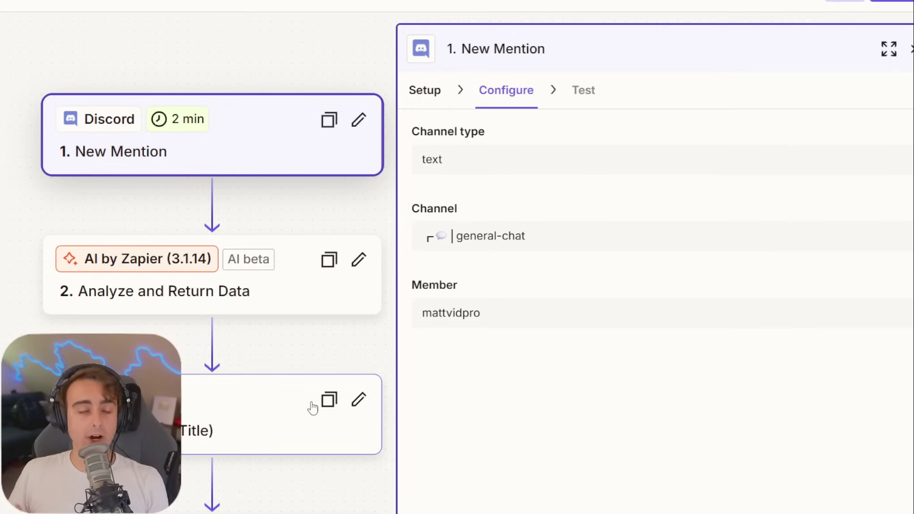
{"action": "left_click", "coordinate": [240, 302]}
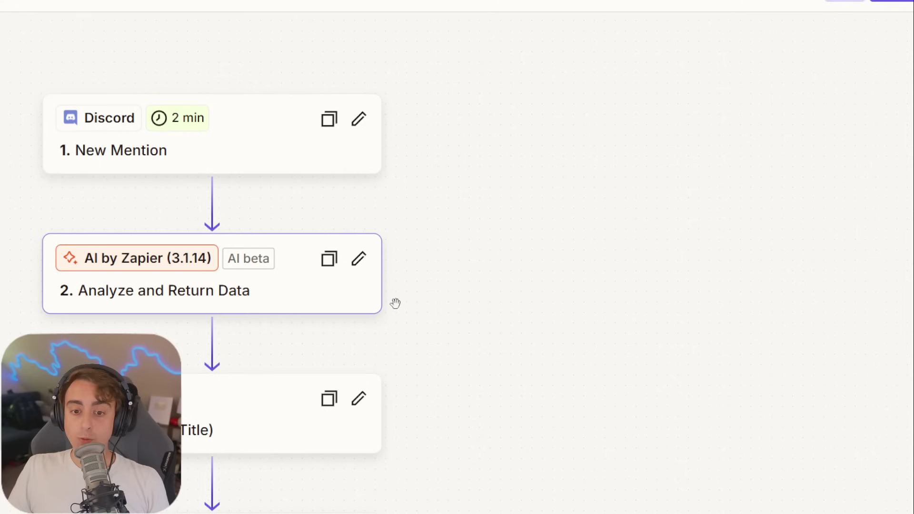
Open the Analyze and Return Data step and read through its prompt
{"action": "left_click", "coordinate": [272, 299]}
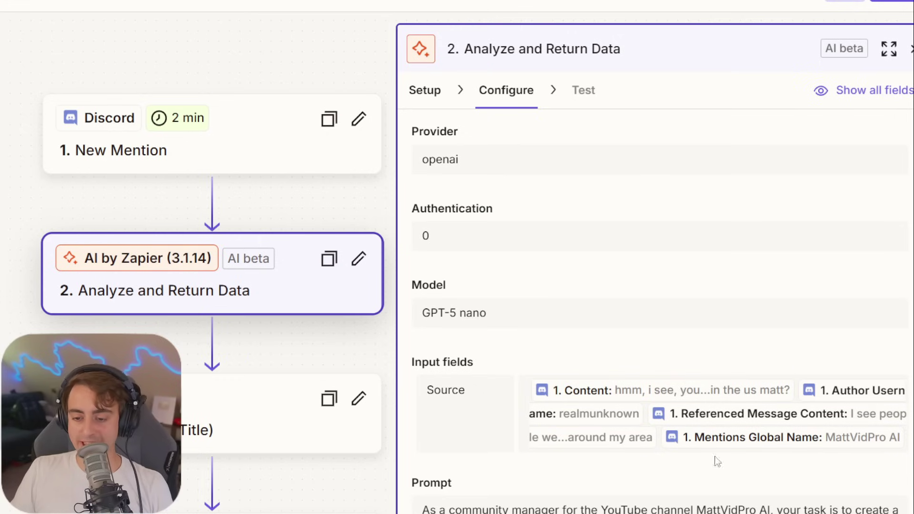
{"action": "scroll", "coordinate": [572, 481], "scroll_direction": "down", "scroll_amount": 5}
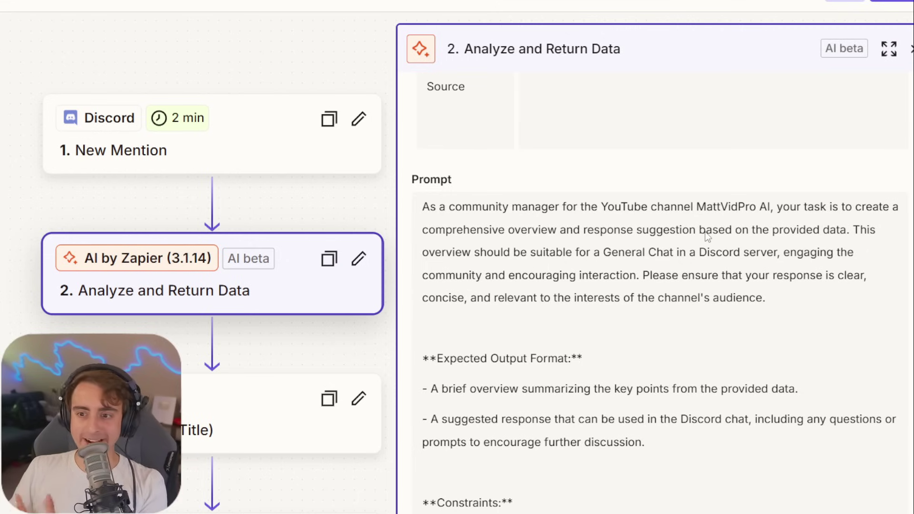
{"action": "scroll", "coordinate": [708, 237], "scroll_direction": "down", "scroll_amount": 2}
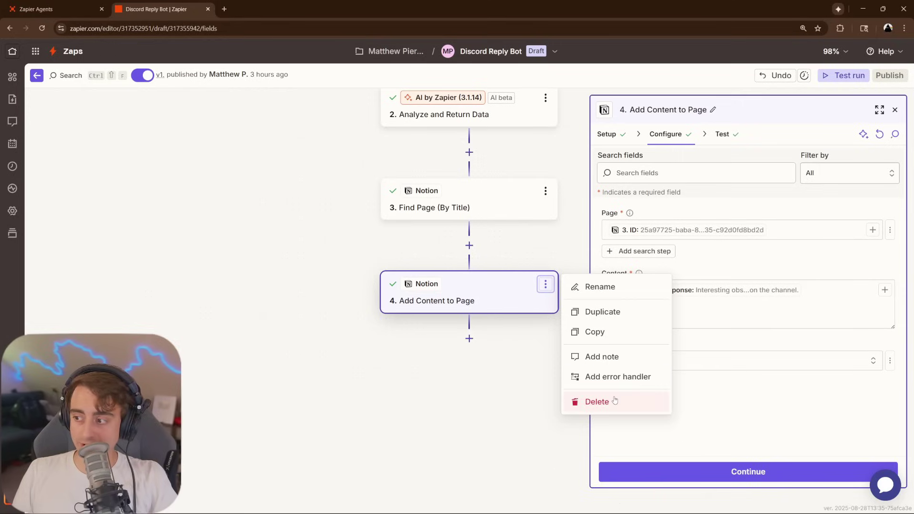
Delete the Add Content to Page step and start a test run of the zap
{"action": "left_click", "coordinate": [614, 402]}
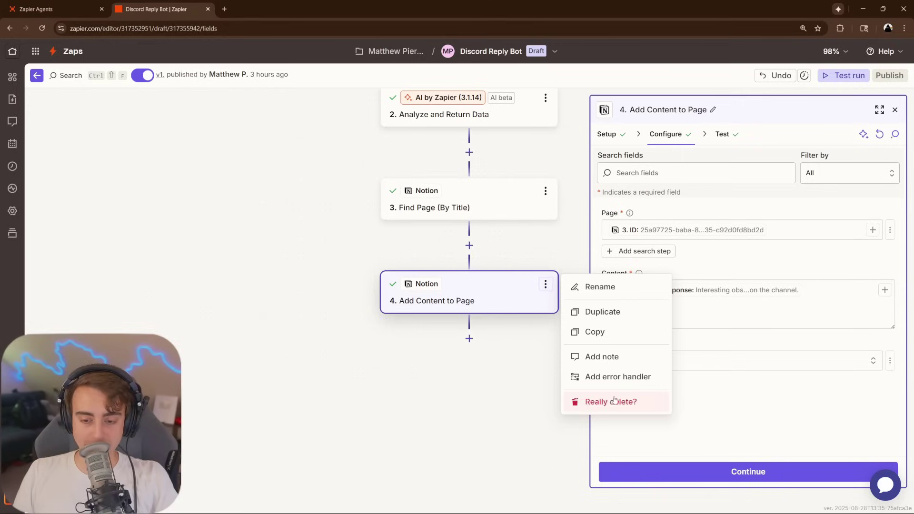
{"action": "left_click", "coordinate": [614, 402]}
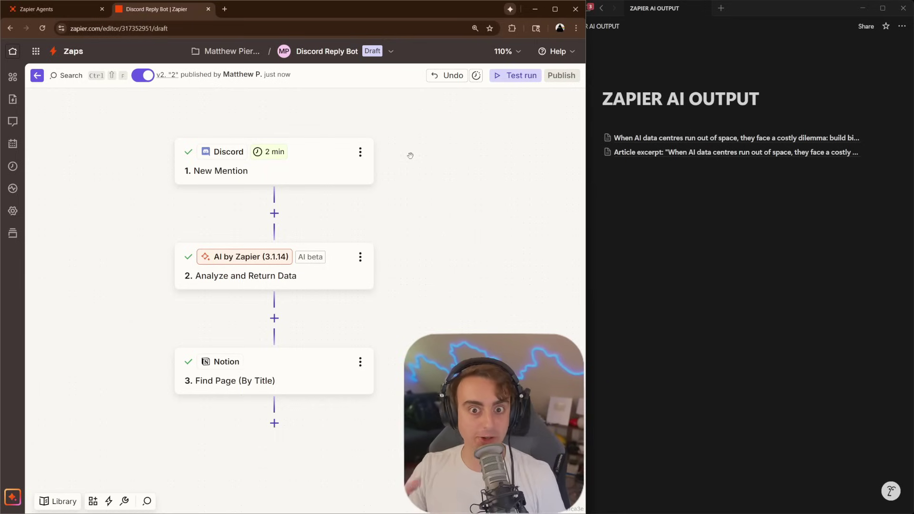
{"action": "left_click", "coordinate": [520, 76]}
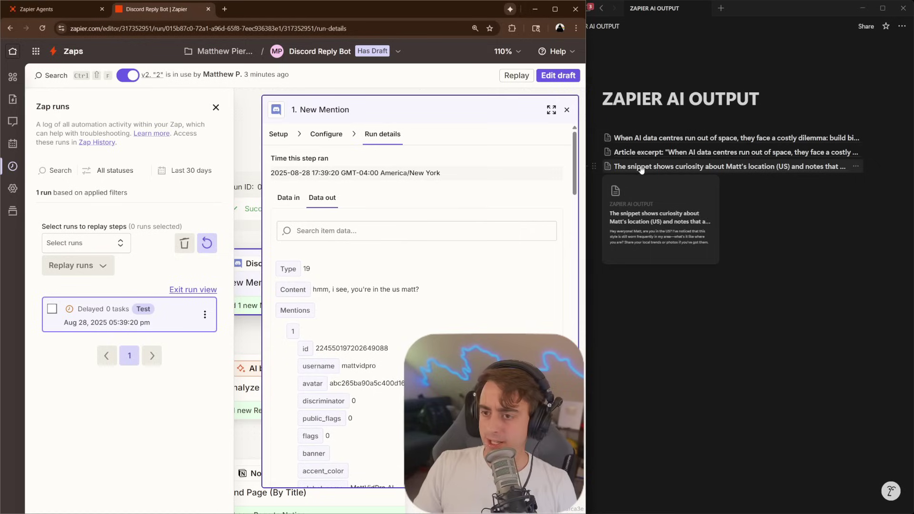
In Notion, select the suggested reply text on the new third subpage under ZAPIER AI OUTPUT
{"action": "left_click", "coordinate": [770, 7]}
{"action": "mouse_move", "coordinate": [659, 169]}
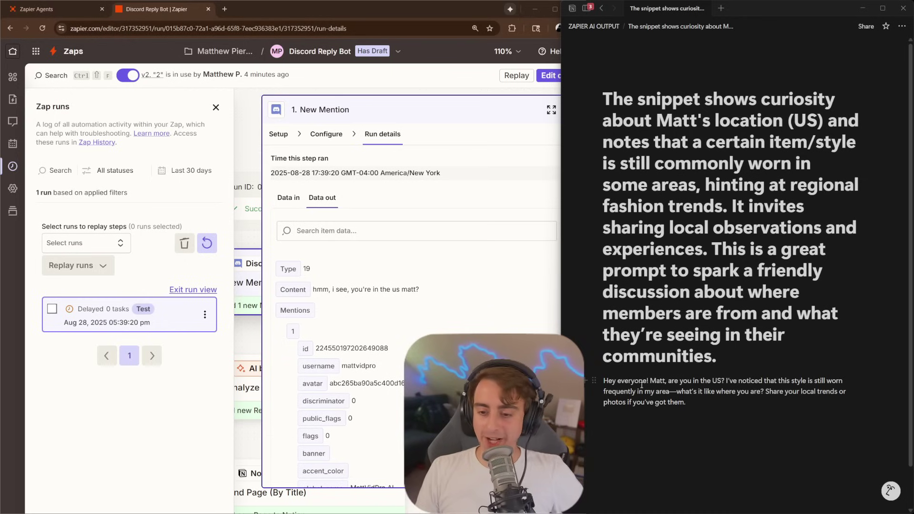
{"action": "left_click_drag", "start_coordinate": [688, 403], "coordinate": [609, 379]}
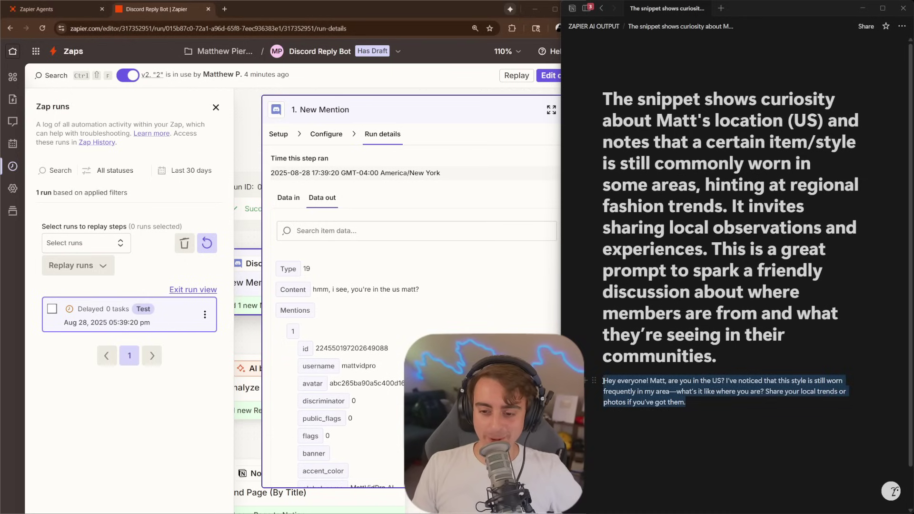
{"action": "left_click", "coordinate": [664, 401]}
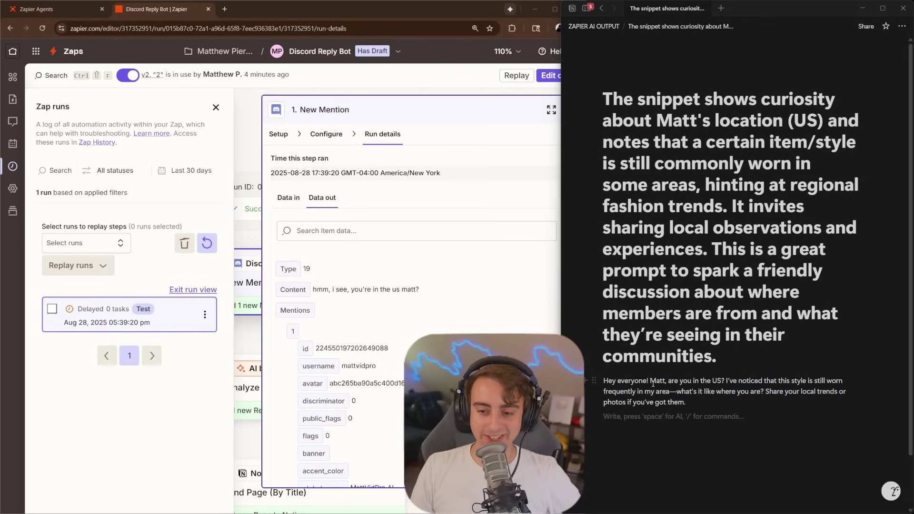
{"action": "left_click_drag", "start_coordinate": [668, 380], "coordinate": [603, 380]}
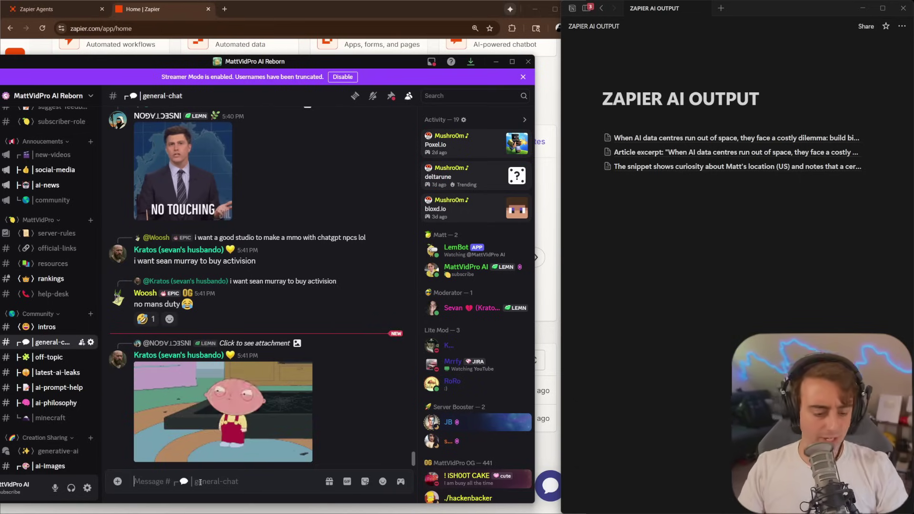
Send the general-chat message asking to be mentioned with a random question, ending 'testing something'
{"action": "type", "text": "someone please @ me with a random question"}
{"action": "type", "text": "iim testing so"}
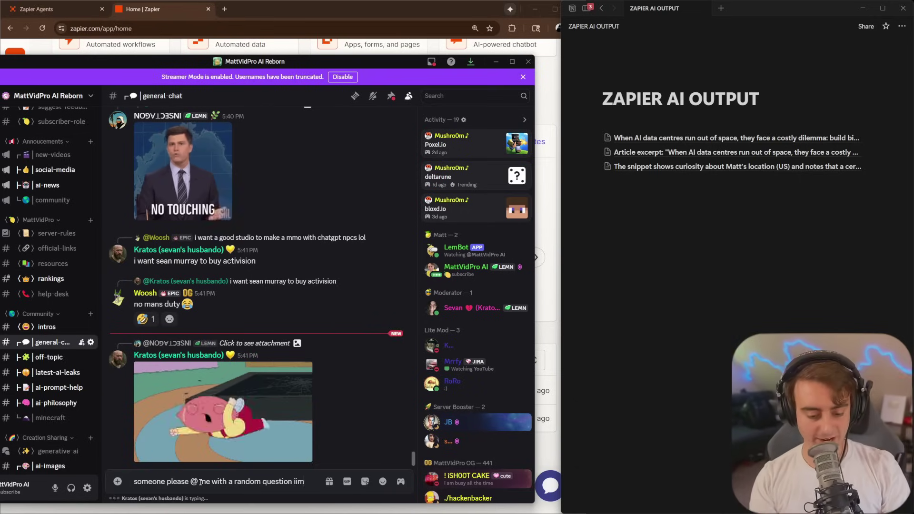
{"action": "type", "text": "mething"}
{"action": "key", "text": "Return"}
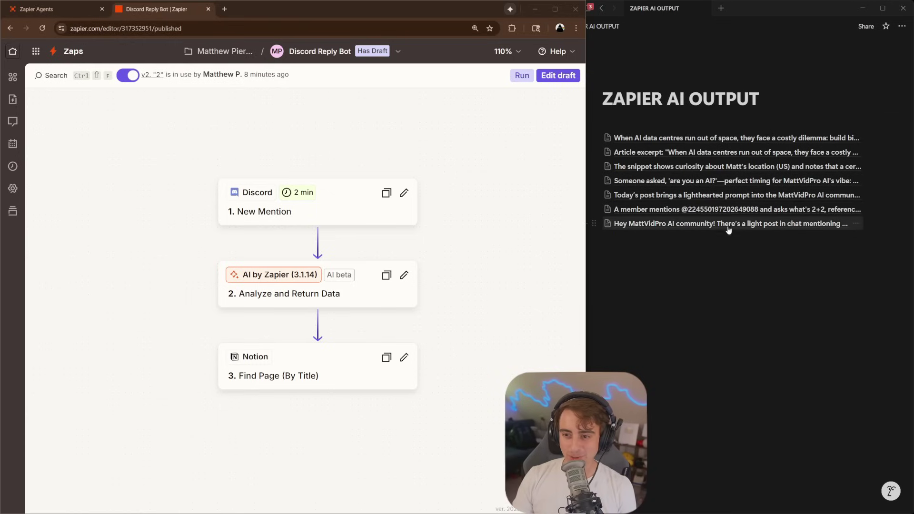
Read the 'are you an AI?' summary page and its 2+2 suggested reply, then return to ZAPIER AI OUTPUT
{"action": "left_click", "coordinate": [713, 186]}
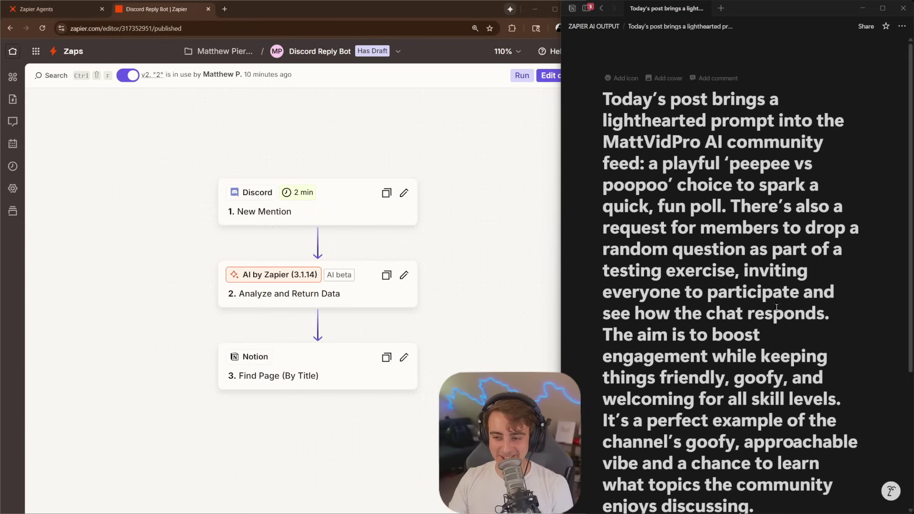
{"action": "scroll", "coordinate": [778, 324], "scroll_direction": "down", "scroll_amount": 3}
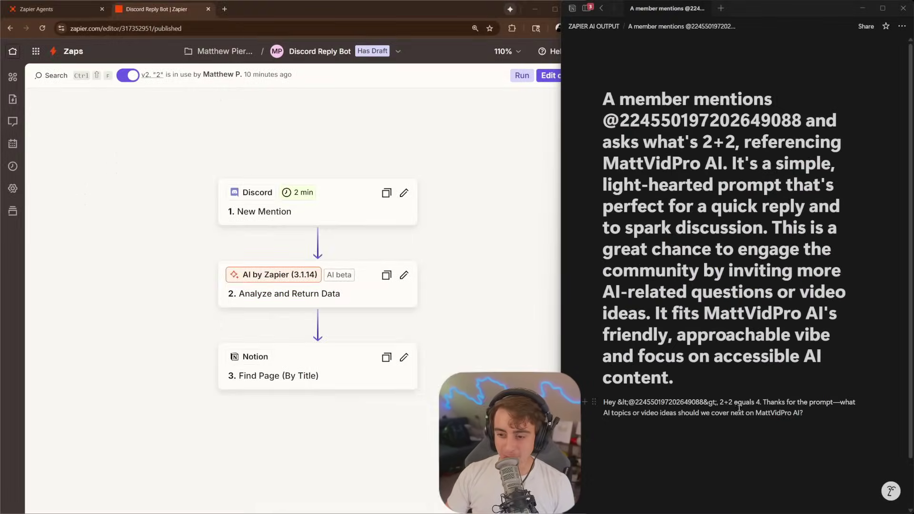
{"action": "left_click", "coordinate": [723, 403]}
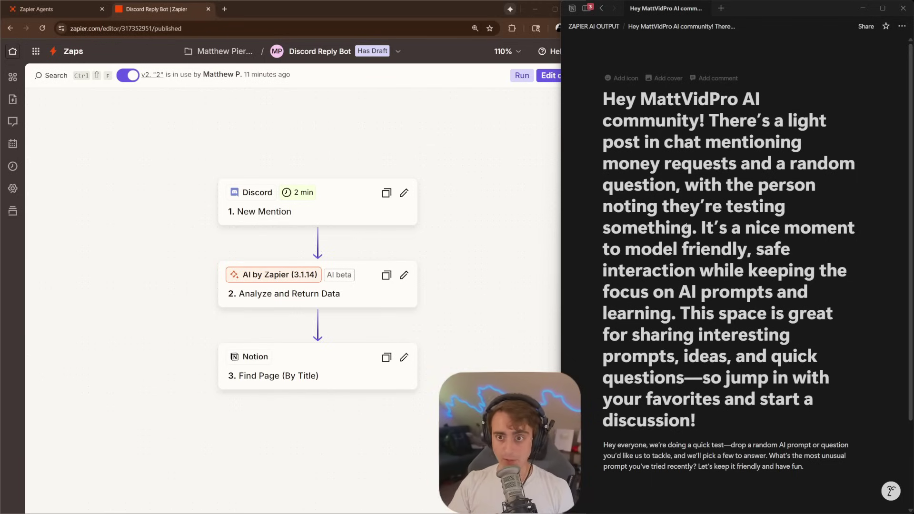
{"action": "key", "text": "ctrl+bracketleft"}
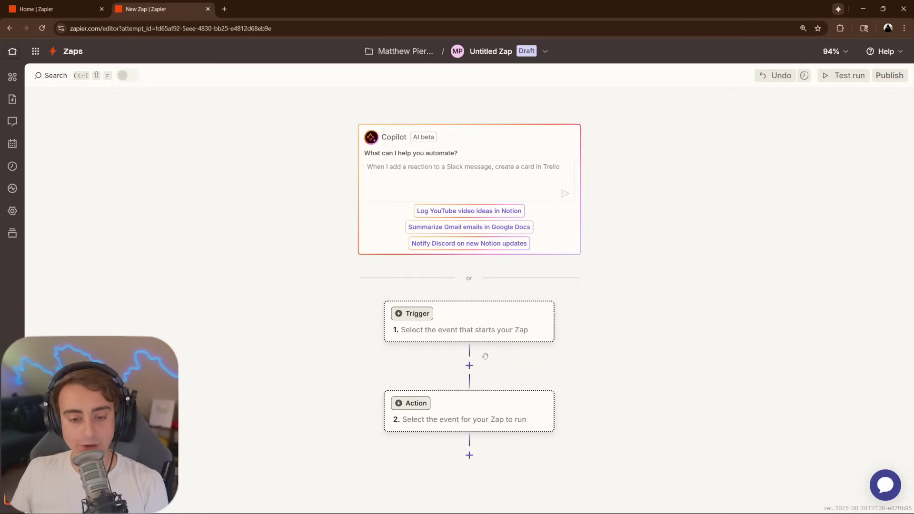
Have Copilot draft a Gmail-summaries-to-Google-Docs zap and add all its suggested steps
{"action": "left_click", "coordinate": [466, 172]}
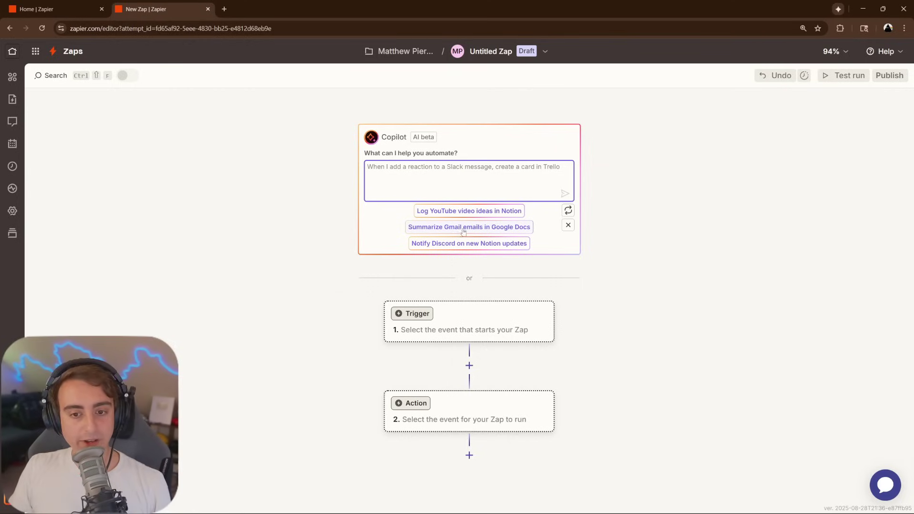
{"action": "left_click", "coordinate": [483, 231]}
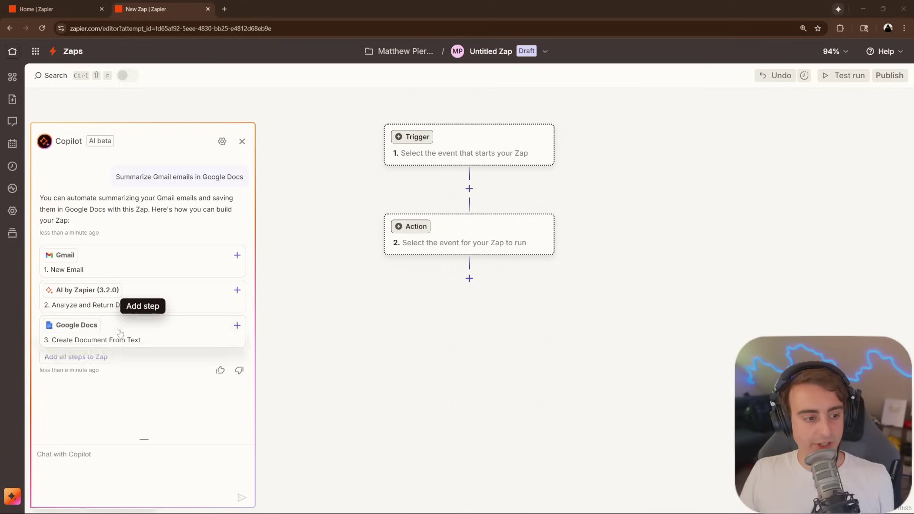
{"action": "left_click", "coordinate": [76, 358]}
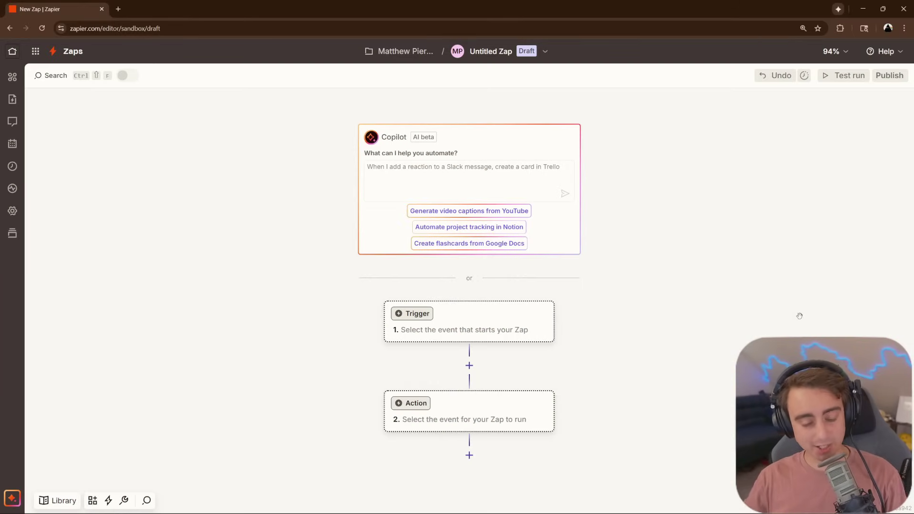
Set a Gmail New Email trigger that watches only the UNREAD label
{"action": "left_click_drag", "start_coordinate": [800, 316], "coordinate": [767, 303]}
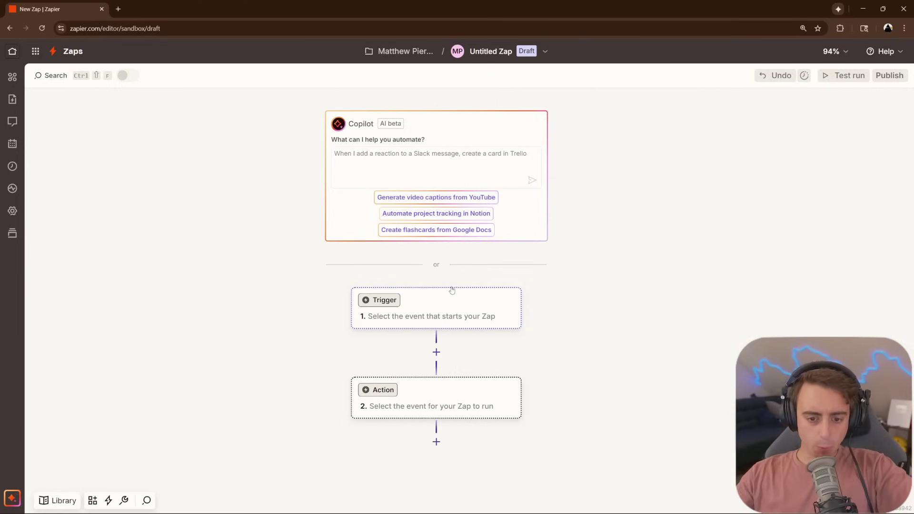
{"action": "left_click", "coordinate": [450, 293]}
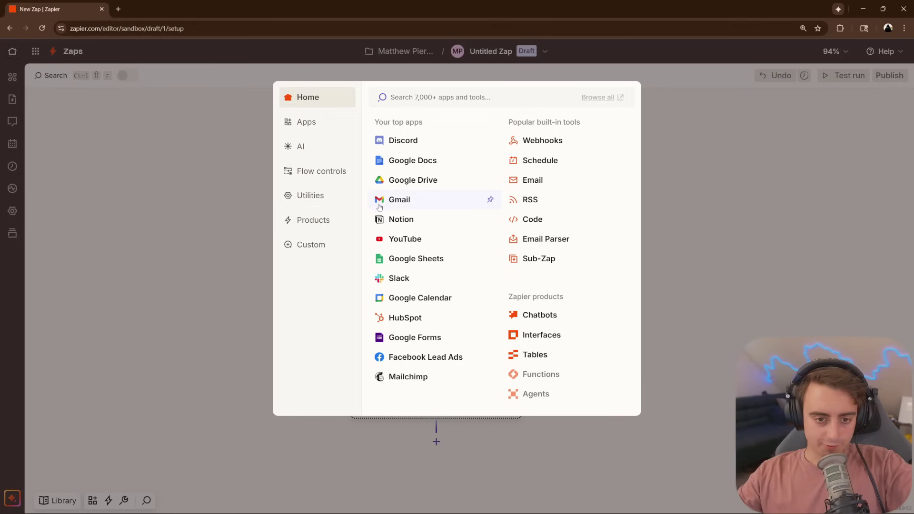
{"action": "left_click", "coordinate": [412, 202]}
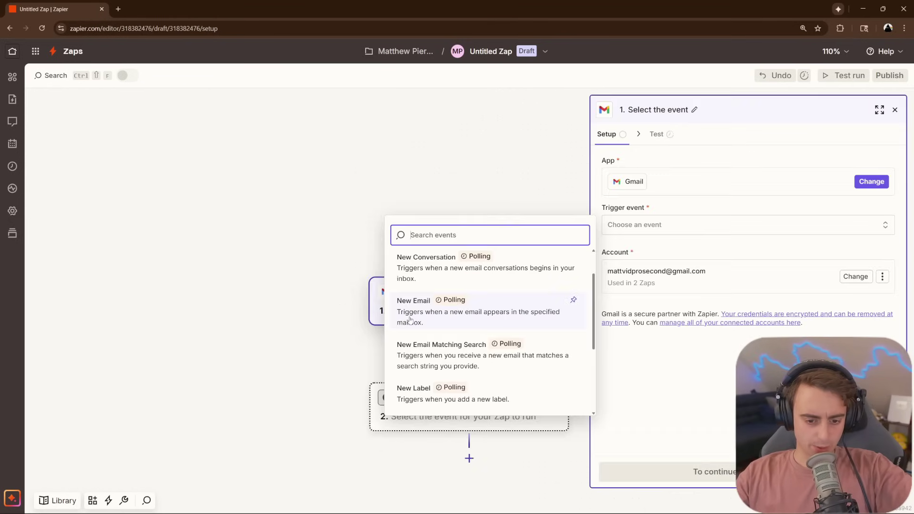
{"action": "left_click", "coordinate": [500, 313]}
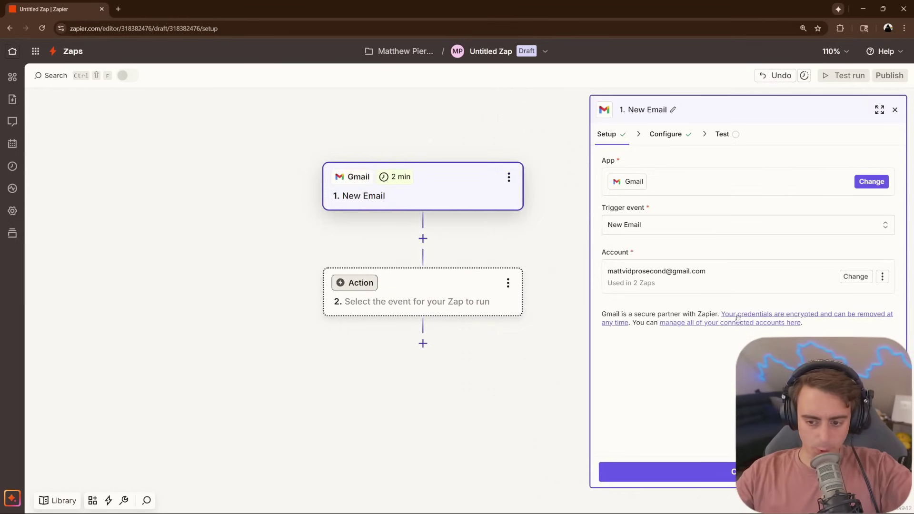
{"action": "left_click", "coordinate": [676, 472]}
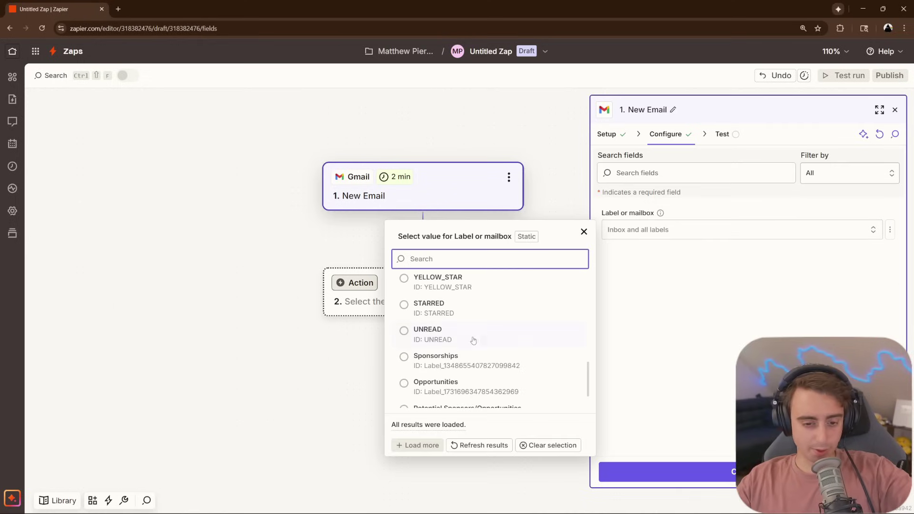
{"action": "left_click", "coordinate": [421, 335]}
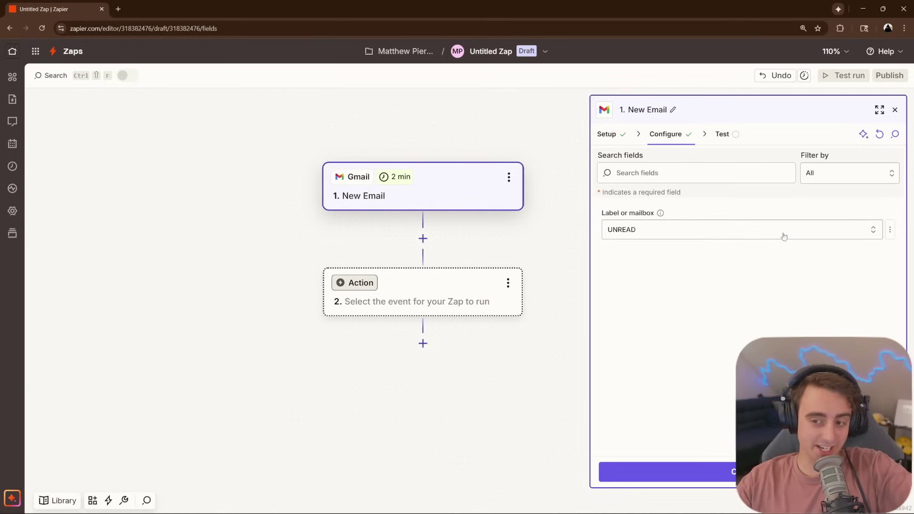
Test the trigger with recent emails and add an AI by Zapier action step
{"action": "left_click", "coordinate": [741, 466]}
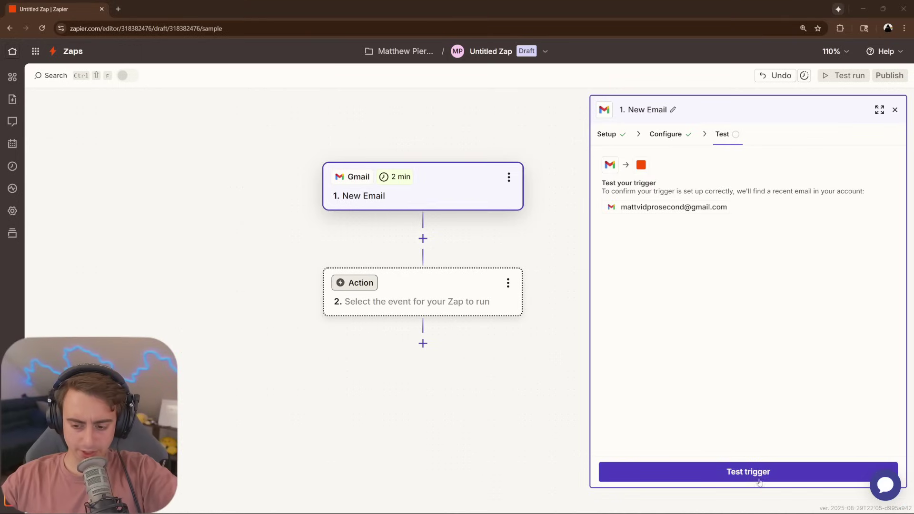
{"action": "left_click", "coordinate": [717, 477]}
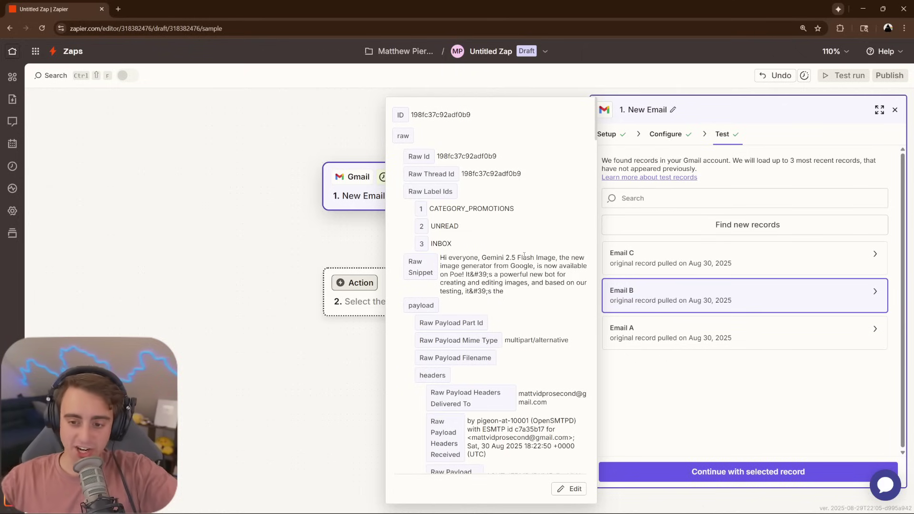
{"action": "left_click", "coordinate": [357, 295]}
{"action": "left_click", "coordinate": [529, 139]}
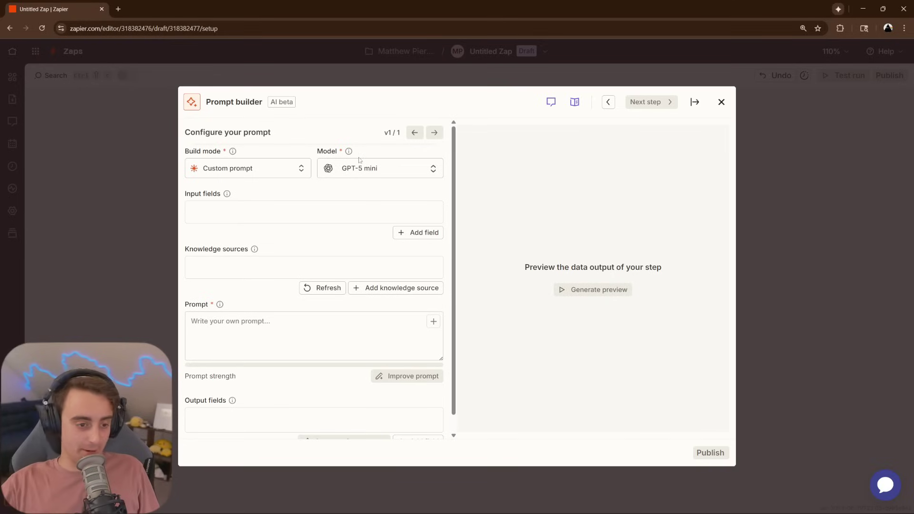
Add an 'Email Body' prompt input field mapped to the Gmail trigger's Body Plain text
{"action": "left_click", "coordinate": [228, 217]}
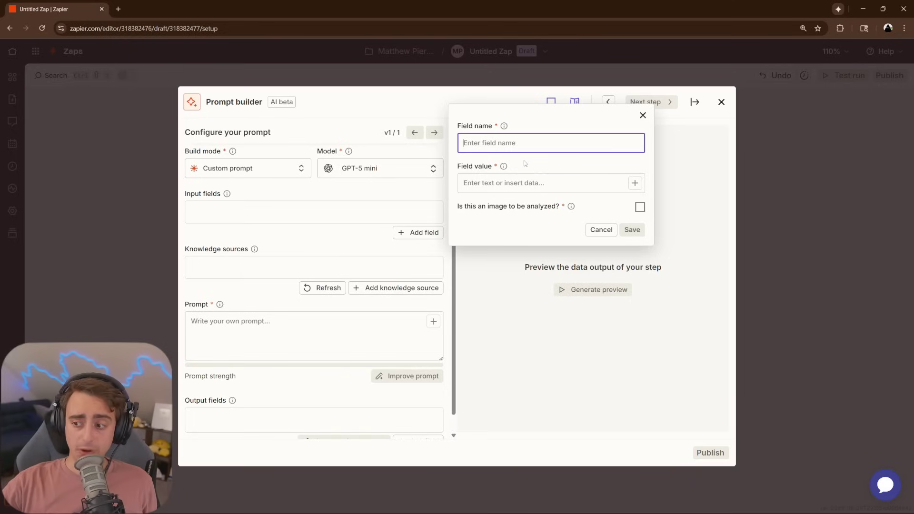
{"action": "left_click", "coordinate": [610, 189]}
{"action": "type", "text": "/"}
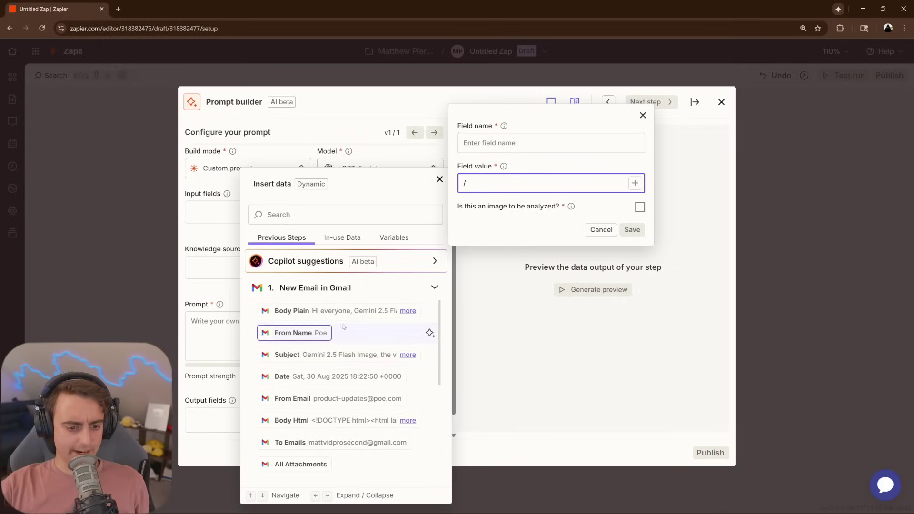
{"action": "left_click", "coordinate": [302, 314]}
{"action": "left_click", "coordinate": [524, 143]}
{"action": "type", "text": "Email Body"}
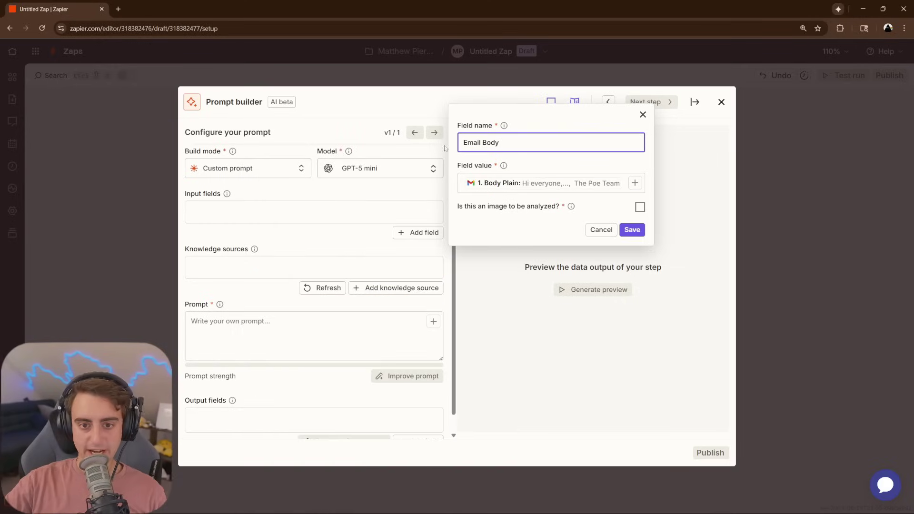
{"action": "left_click", "coordinate": [632, 230]}
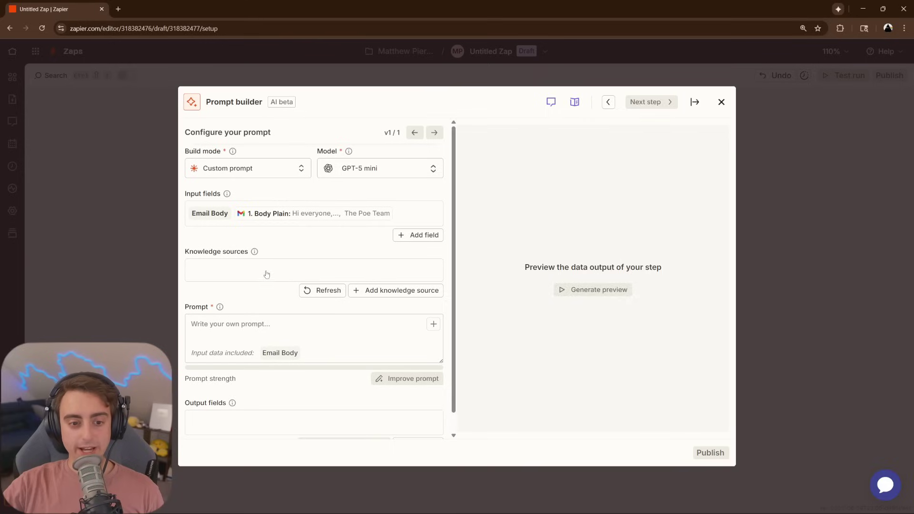
{"action": "left_click", "coordinate": [402, 291]}
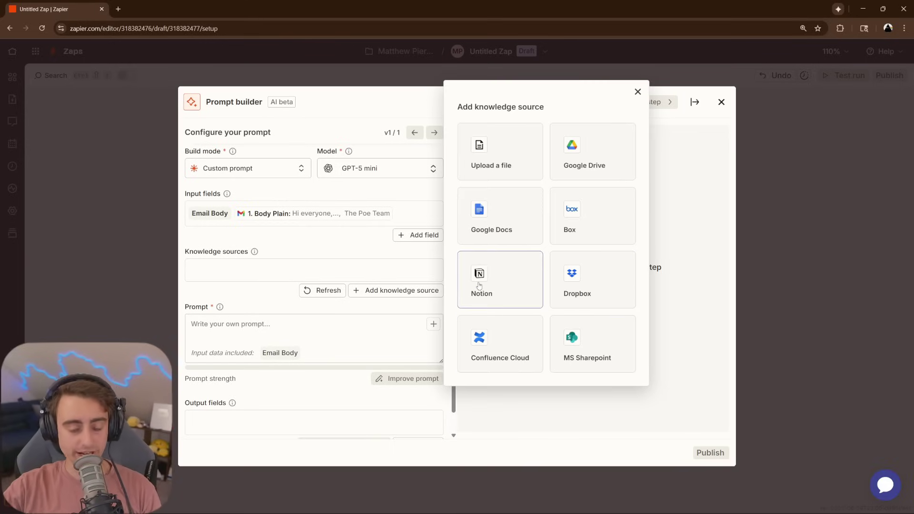
{"action": "left_click", "coordinate": [259, 270]}
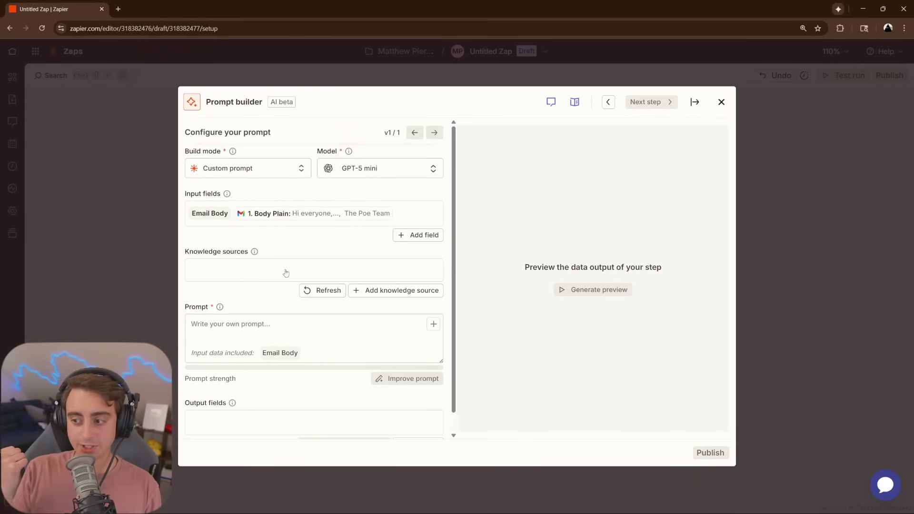
Paste the Keep/Discard email-classification prompt into the Prompt box and look it over
{"action": "scroll", "coordinate": [247, 291], "scroll_direction": "down", "scroll_amount": 1}
{"action": "left_click", "coordinate": [198, 304]}
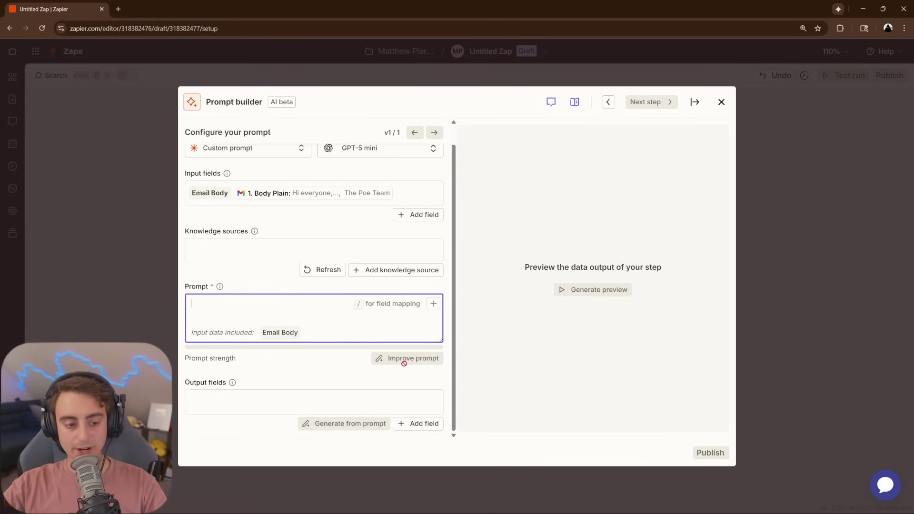
{"action": "key", "text": "ctrl+v"}
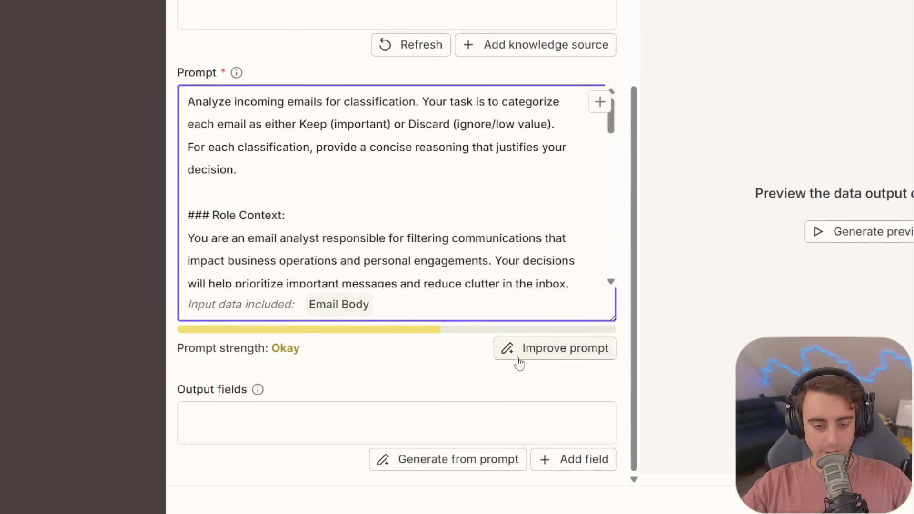
{"action": "left_click", "coordinate": [618, 132]}
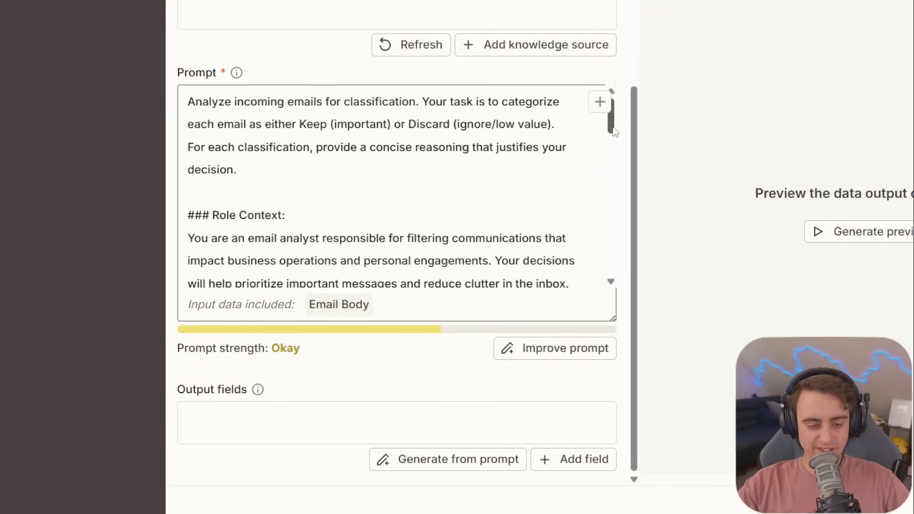
{"action": "left_click_drag", "start_coordinate": [618, 132], "coordinate": [593, 295]}
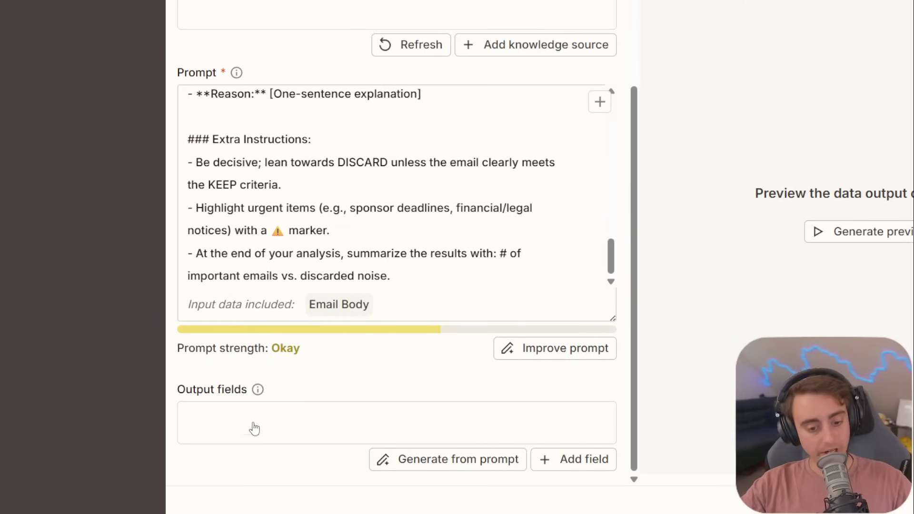
{"action": "left_click", "coordinate": [573, 459]}
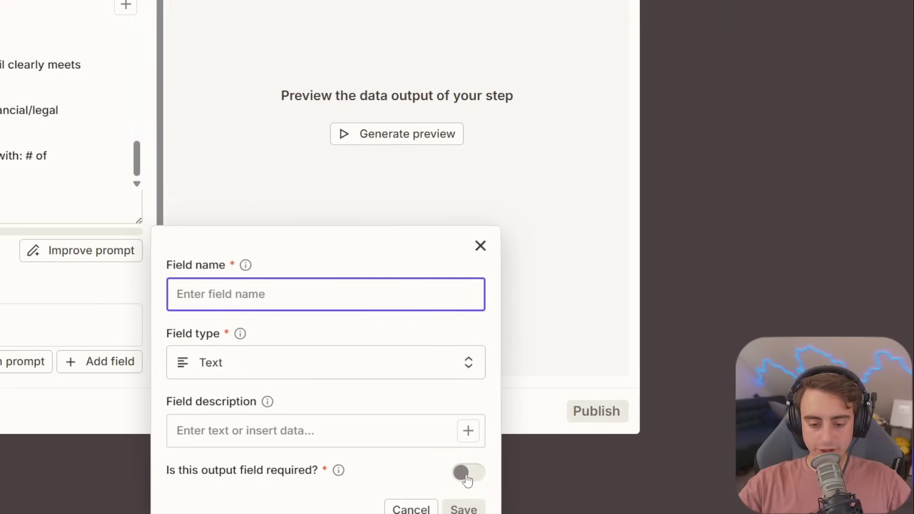
Save 'Email Decision output' as a required Text output field
{"action": "left_click", "coordinate": [468, 474]}
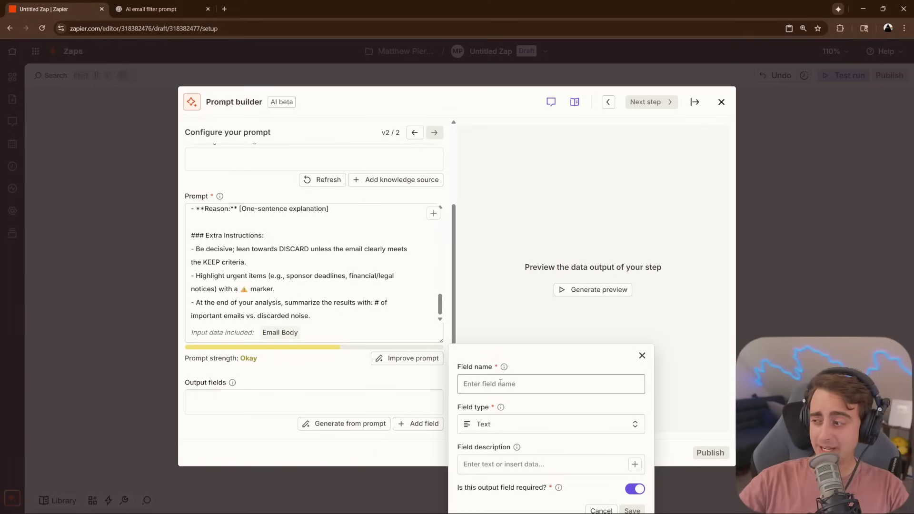
{"action": "left_click", "coordinate": [553, 459]}
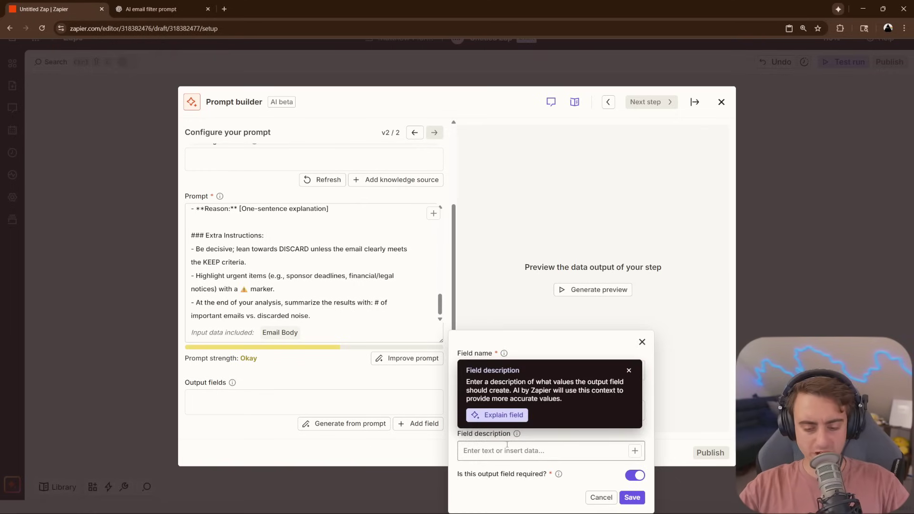
{"action": "left_click", "coordinate": [628, 372]}
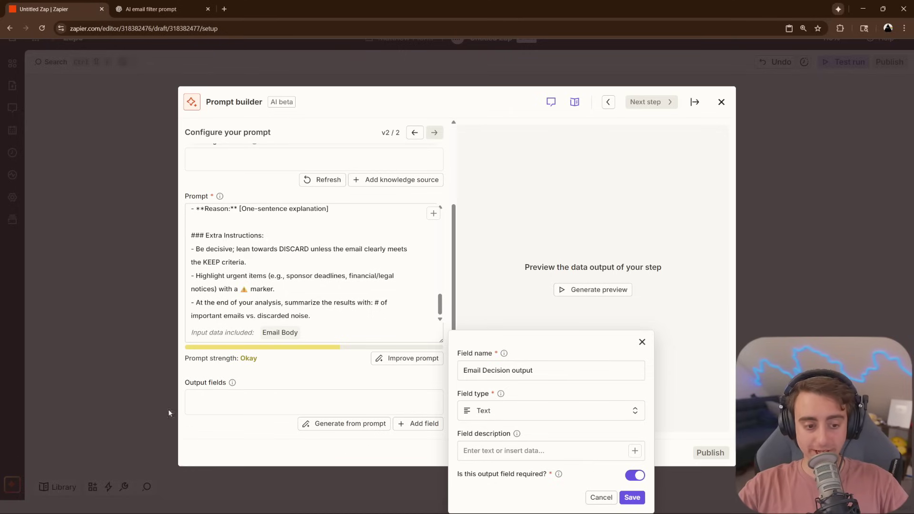
{"action": "left_click", "coordinate": [632, 497]}
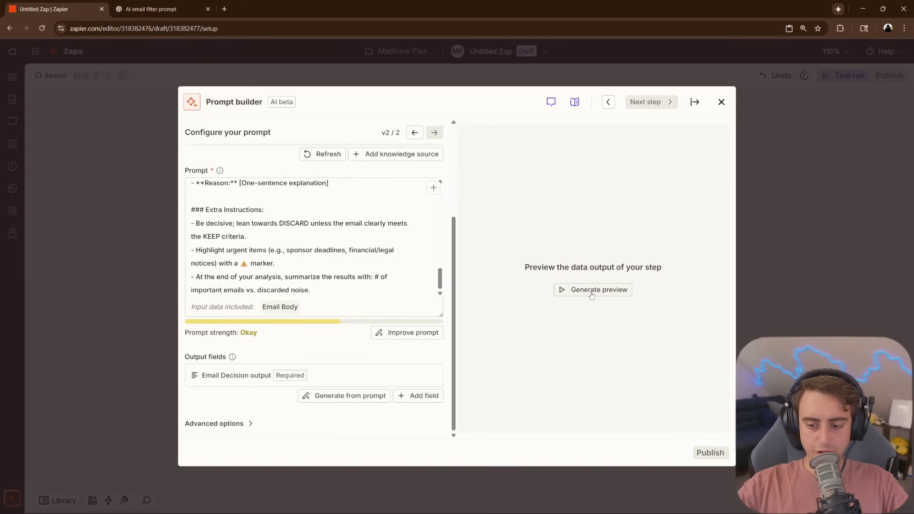
Generate a preview of the AI step's output, which shows KEEP, then close the prompt builder
{"action": "left_click", "coordinate": [592, 291]}
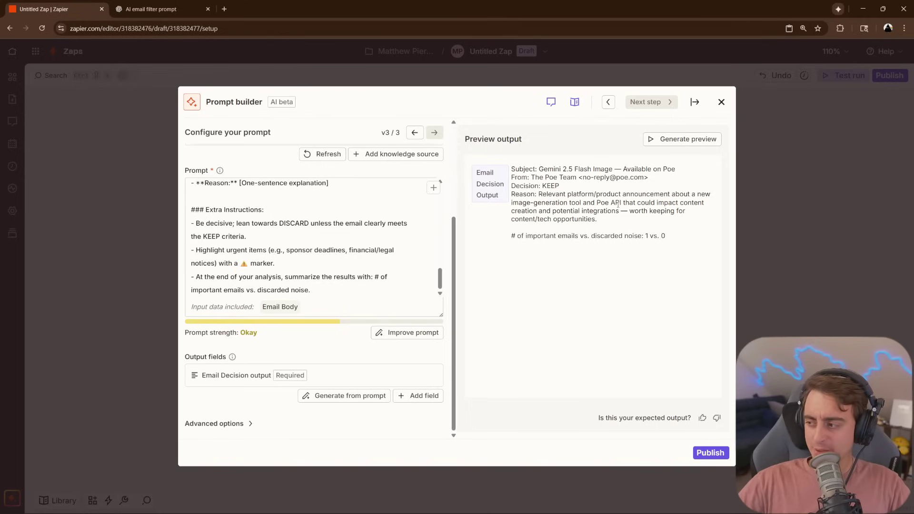
{"action": "key", "text": "Escape"}
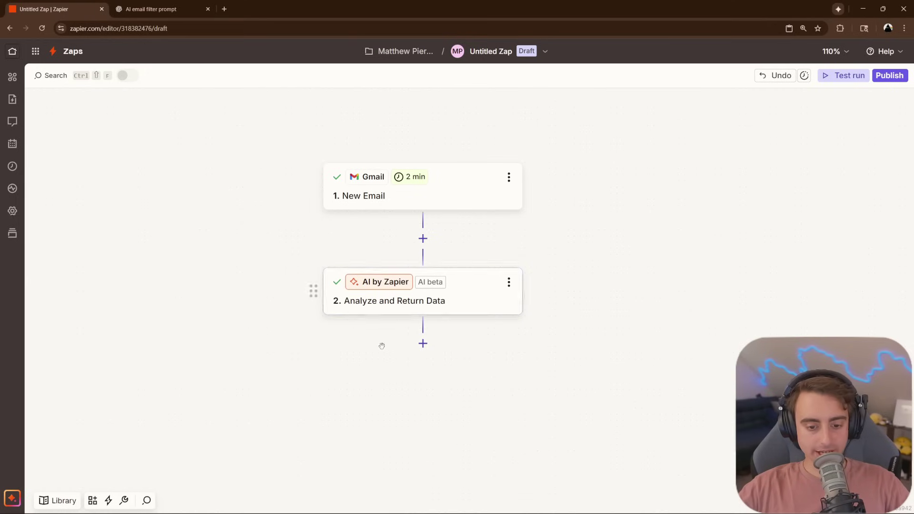
Add a Gmail 'Add Label to Email' step and insert a Find Email search step for its message
{"action": "left_click", "coordinate": [422, 344]}
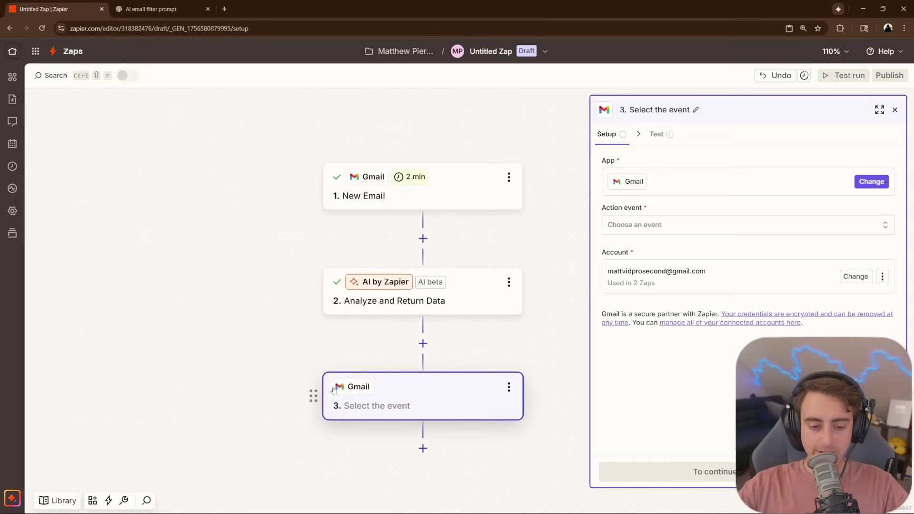
{"action": "left_click", "coordinate": [447, 409]}
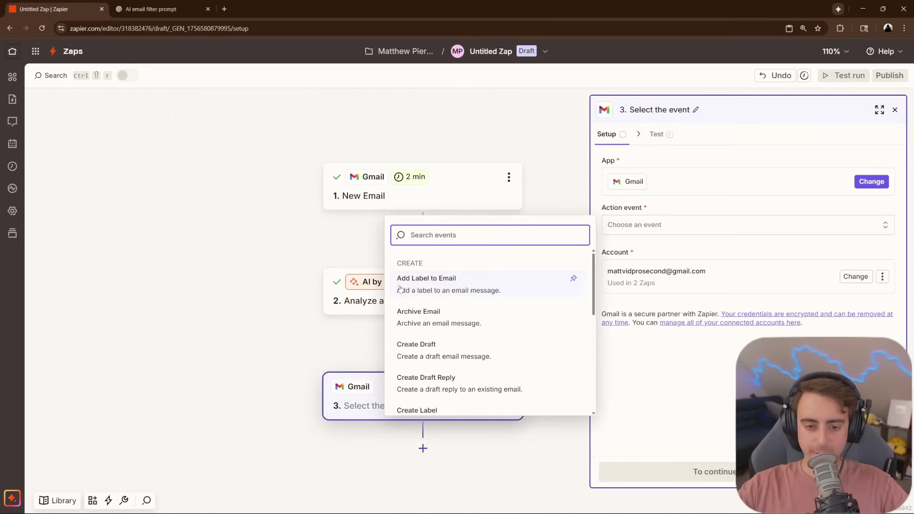
{"action": "left_click", "coordinate": [472, 286]}
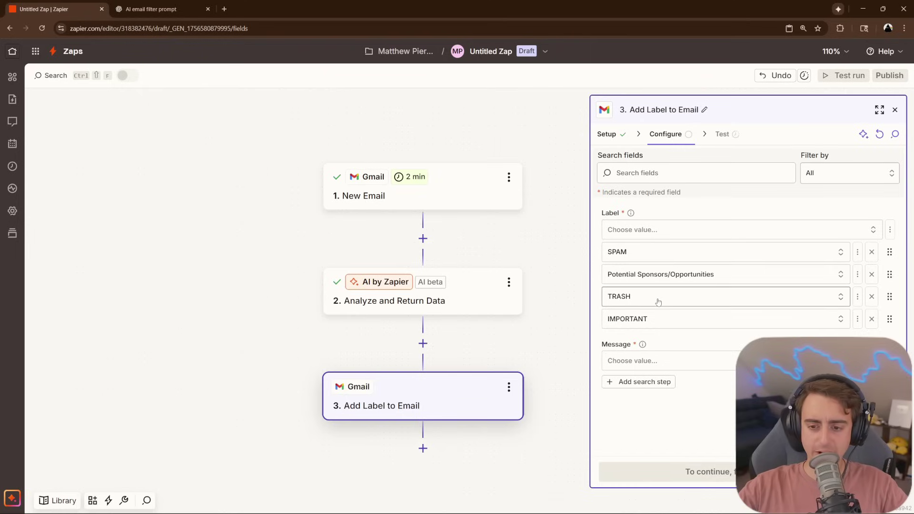
{"action": "left_click", "coordinate": [644, 383]}
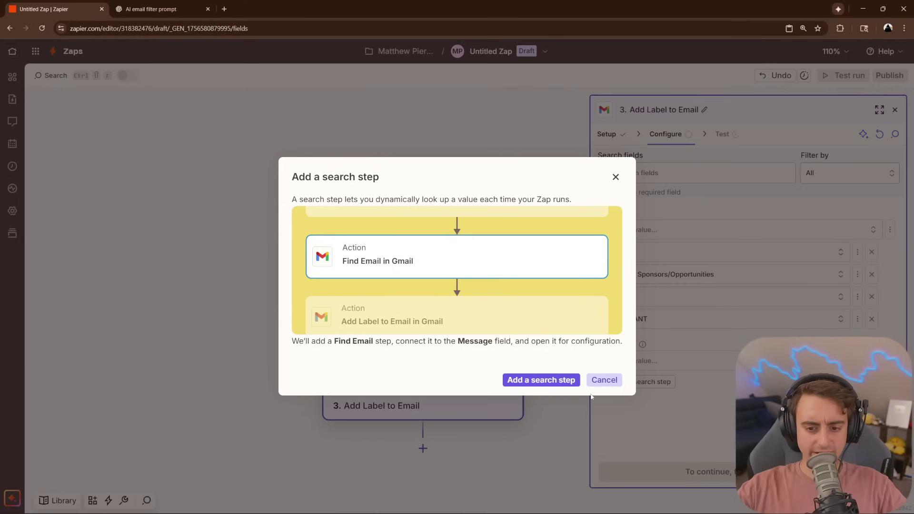
{"action": "left_click", "coordinate": [541, 380]}
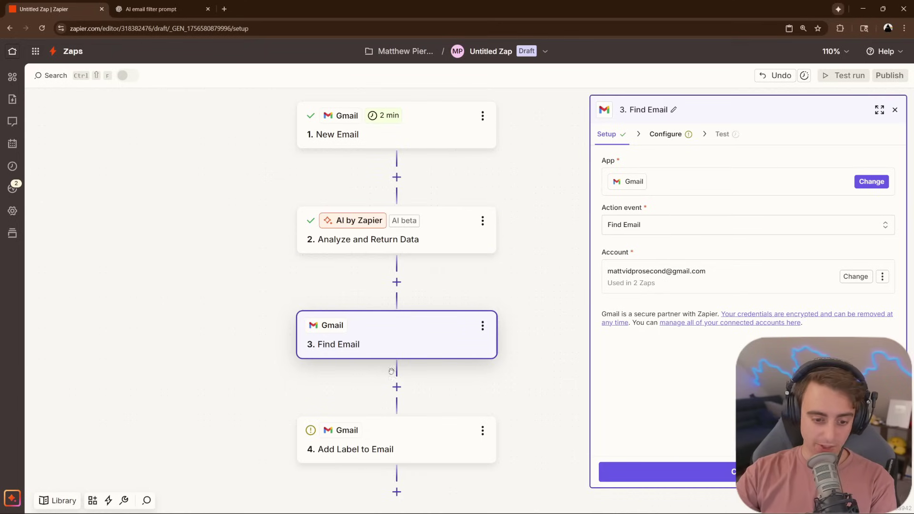
Make Find Email search by the trigger email's Subject, then test the Add Label to Email step
{"action": "left_click", "coordinate": [714, 472]}
{"action": "type", "text": "/"}
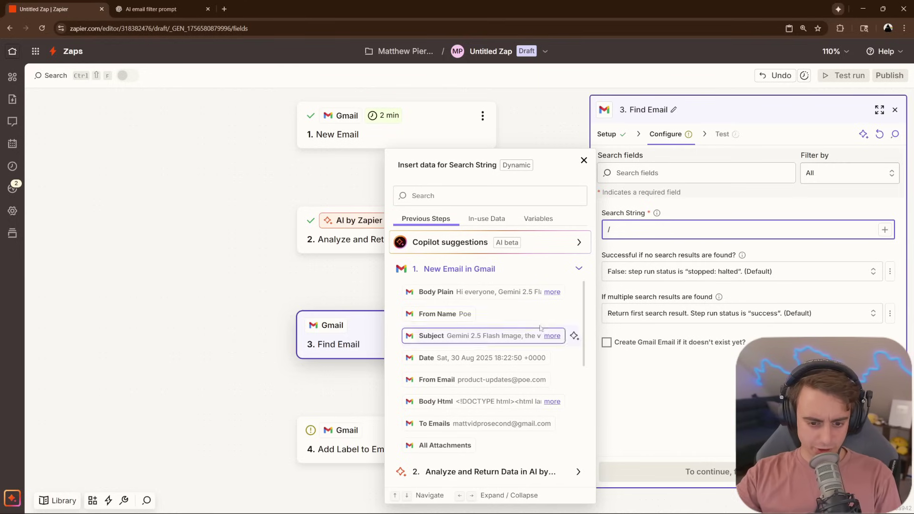
{"action": "left_click", "coordinate": [425, 337]}
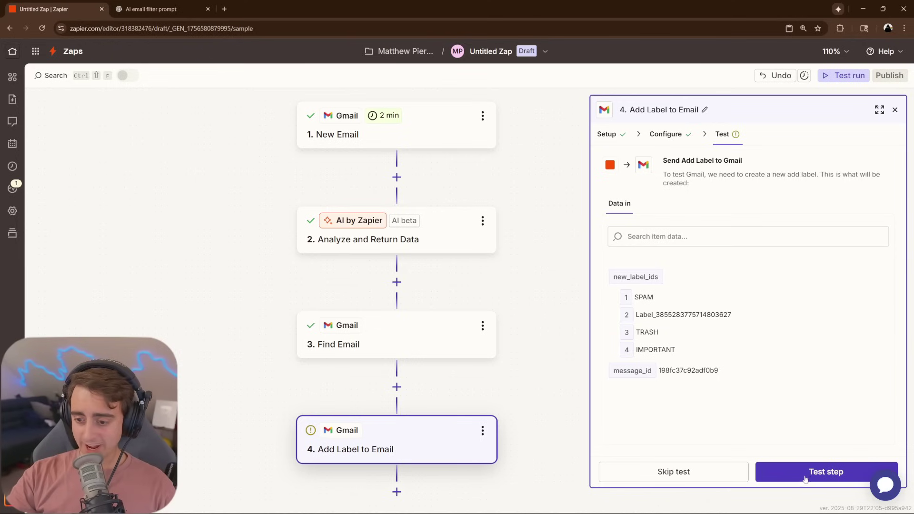
{"action": "left_click", "coordinate": [806, 479]}
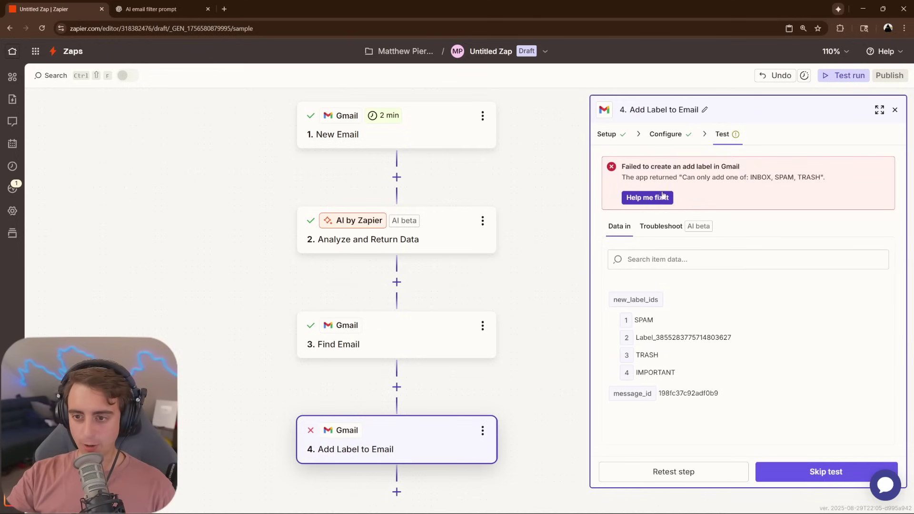
Get help on the failed test, then check Path A's conditions, Find Email and Add Label settings
{"action": "left_click", "coordinate": [658, 200]}
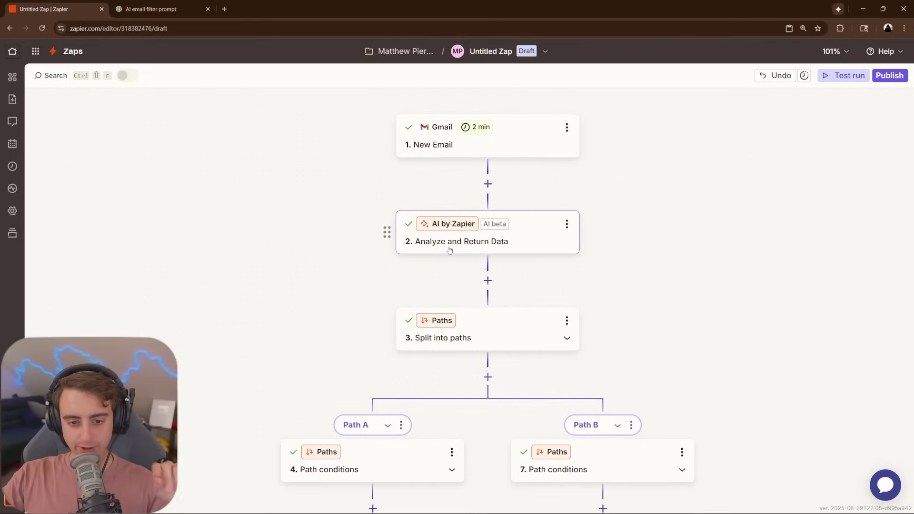
{"action": "left_click_drag", "start_coordinate": [700, 373], "coordinate": [692, 187]}
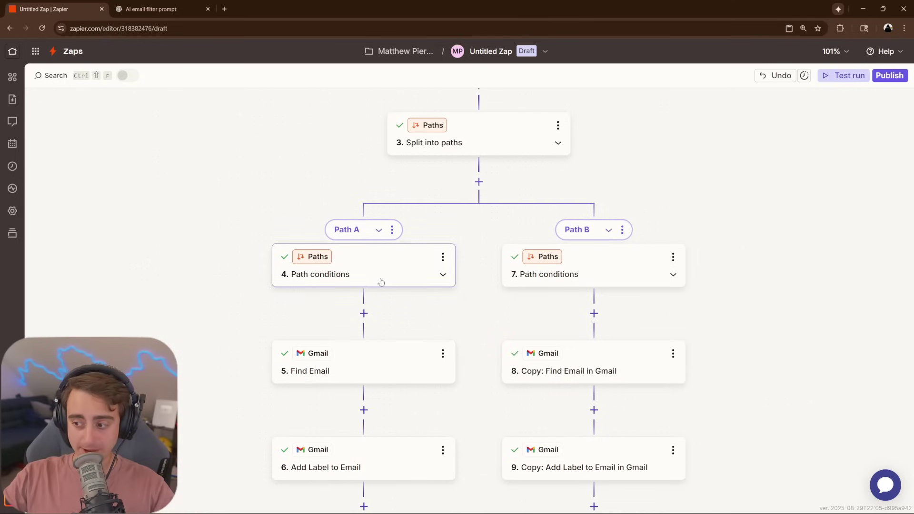
{"action": "left_click", "coordinate": [341, 274]}
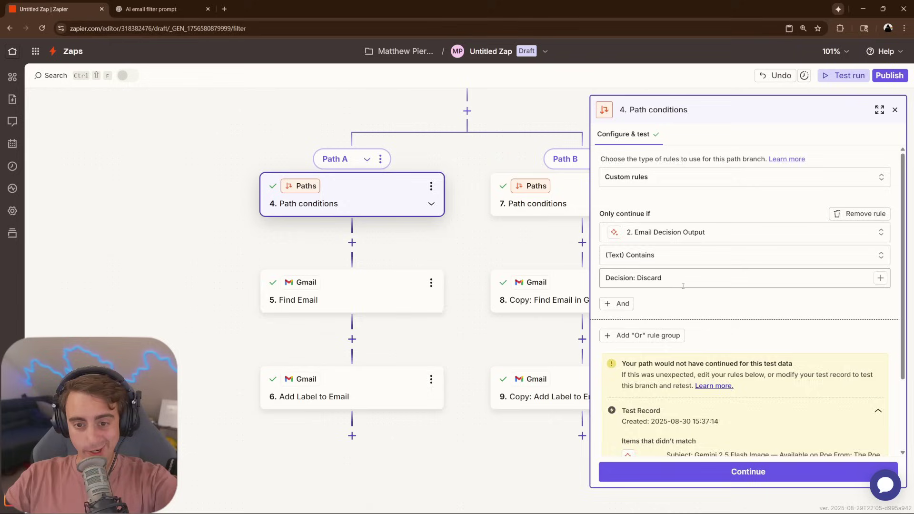
{"action": "left_click", "coordinate": [434, 304]}
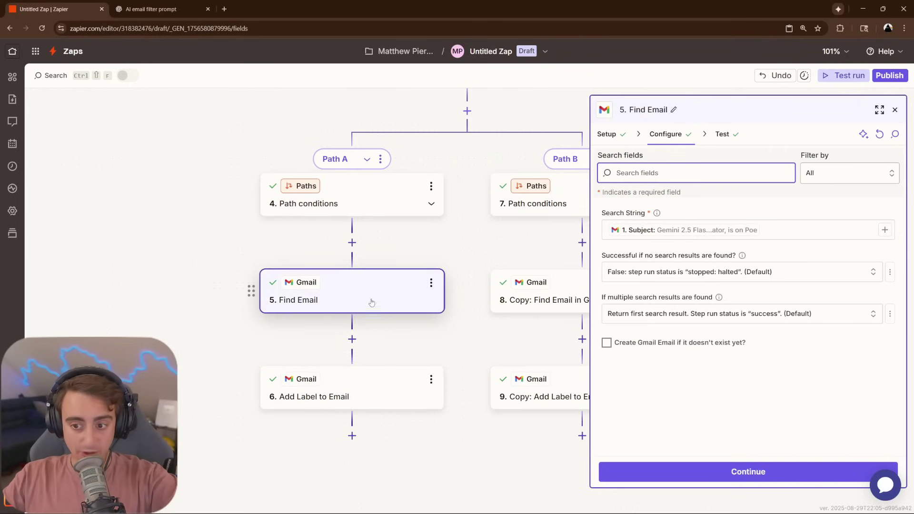
{"action": "scroll", "coordinate": [372, 298], "scroll_direction": "up", "scroll_amount": 5}
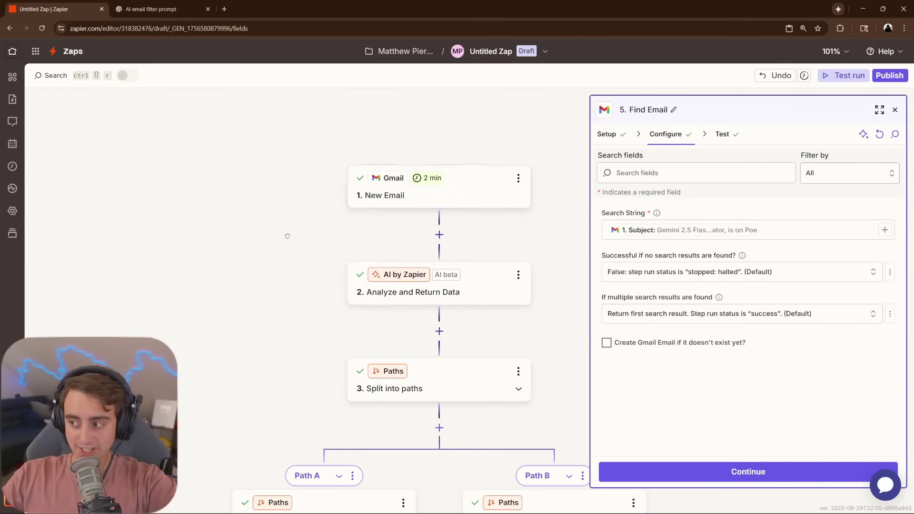
{"action": "scroll", "coordinate": [286, 235], "scroll_direction": "down", "scroll_amount": 6}
{"action": "left_click", "coordinate": [349, 333]}
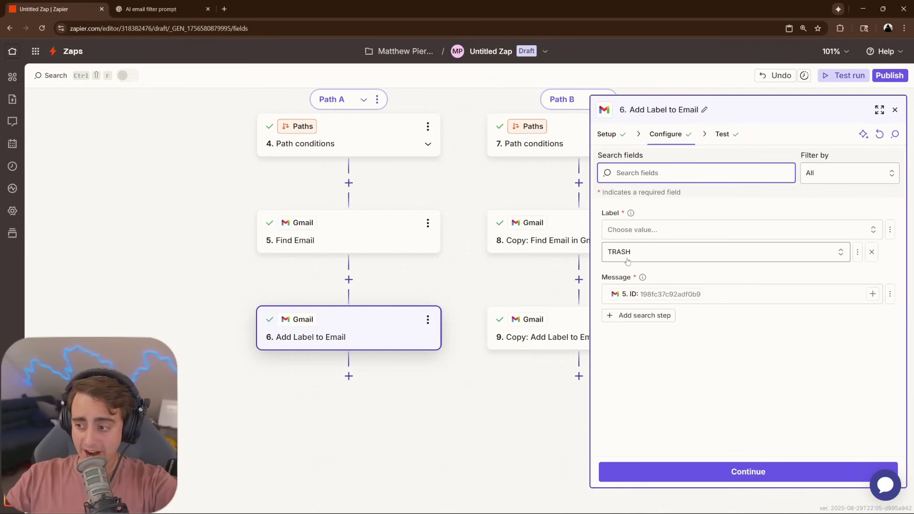
Check Path B's conditions and its copied Find Email and Add Label steps
{"action": "scroll", "coordinate": [469, 267], "scroll_direction": "right", "scroll_amount": 3}
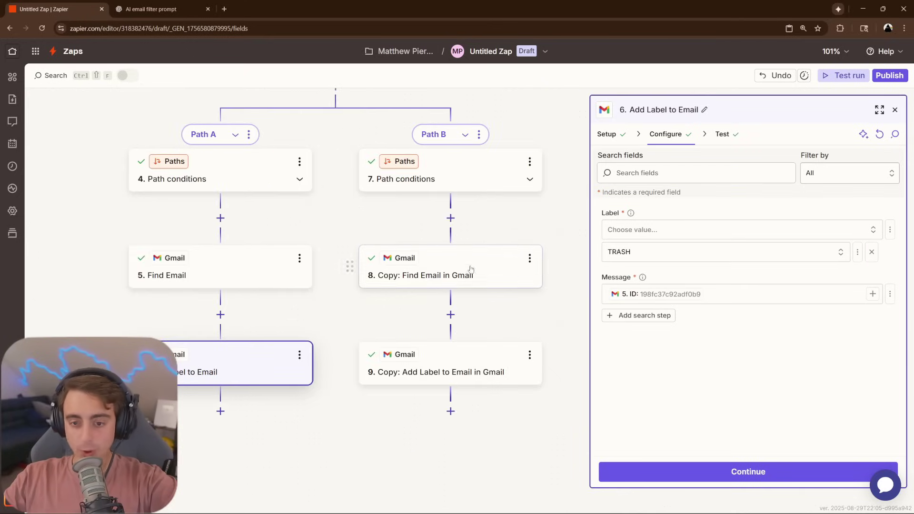
{"action": "left_click", "coordinate": [445, 184]}
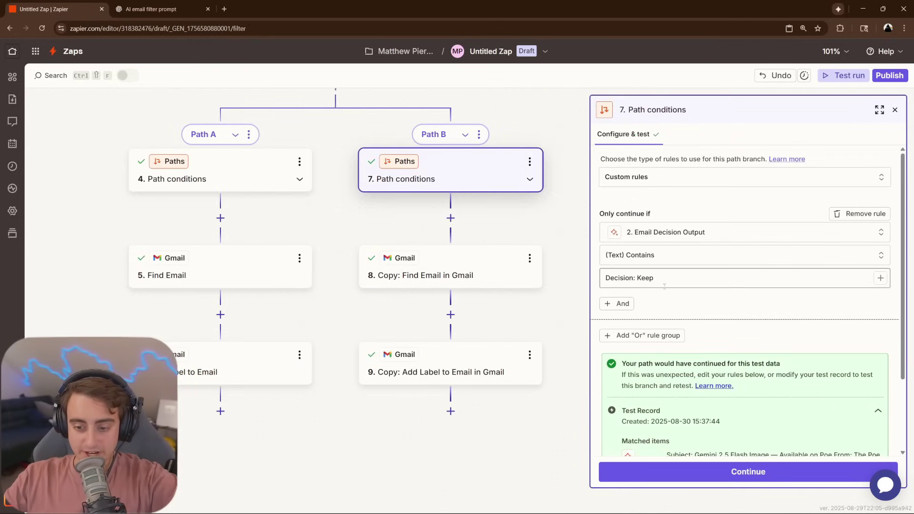
{"action": "left_click", "coordinate": [538, 275]}
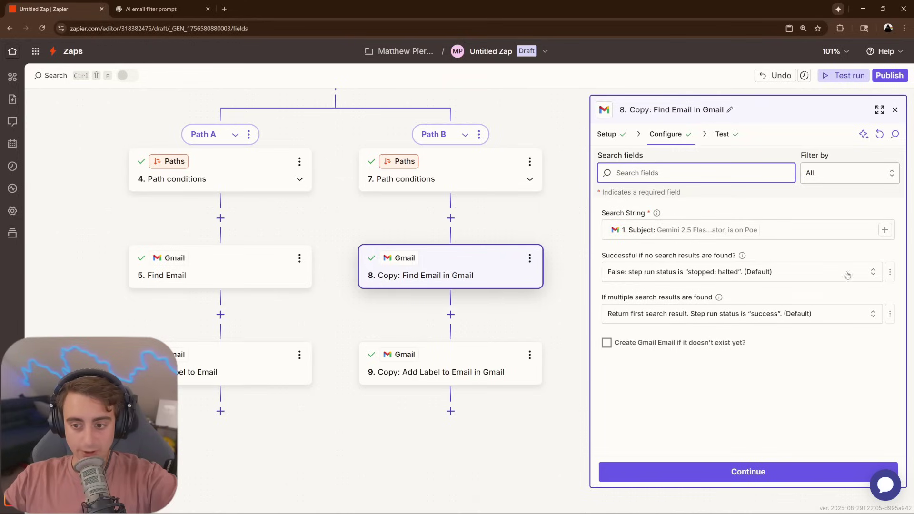
{"action": "left_click", "coordinate": [458, 372]}
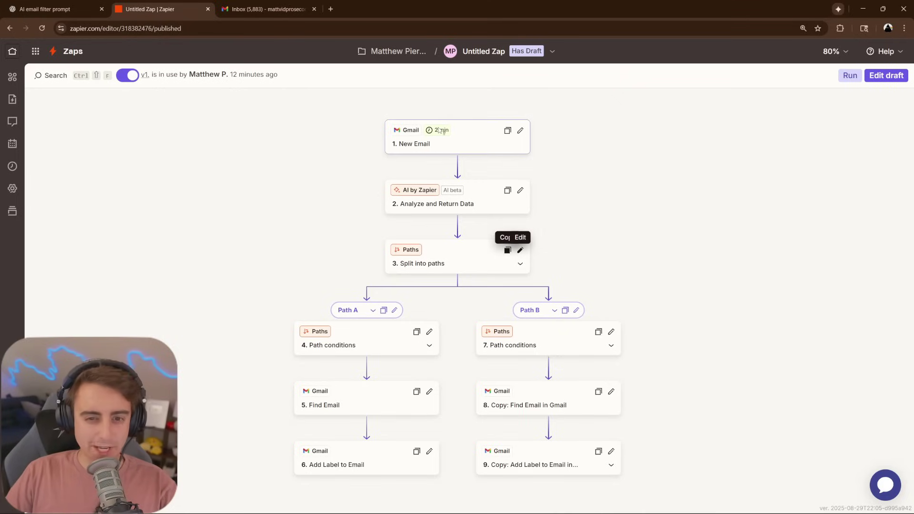
Run the published EMAILSORT zap once and wait for the 'Zap run successful' notice
{"action": "left_click", "coordinate": [850, 75]}
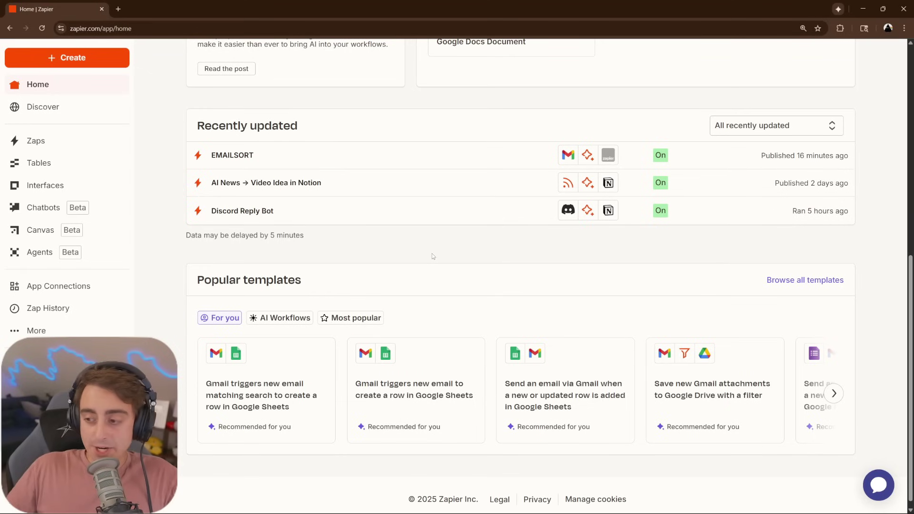
Scroll down to the Zaps pricing plans comparing Free, Professional ($29.99/mo) and Team
{"action": "scroll", "coordinate": [500, 291], "scroll_direction": "down", "scroll_amount": 1}
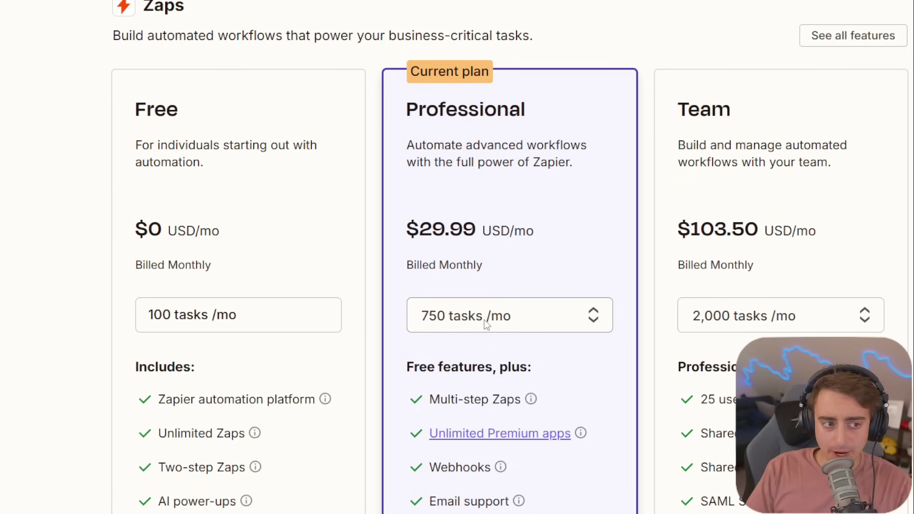
{"action": "scroll", "coordinate": [88, 292], "scroll_direction": "down", "scroll_amount": 3}
{"action": "scroll", "coordinate": [342, 426], "scroll_direction": "up", "scroll_amount": 2}
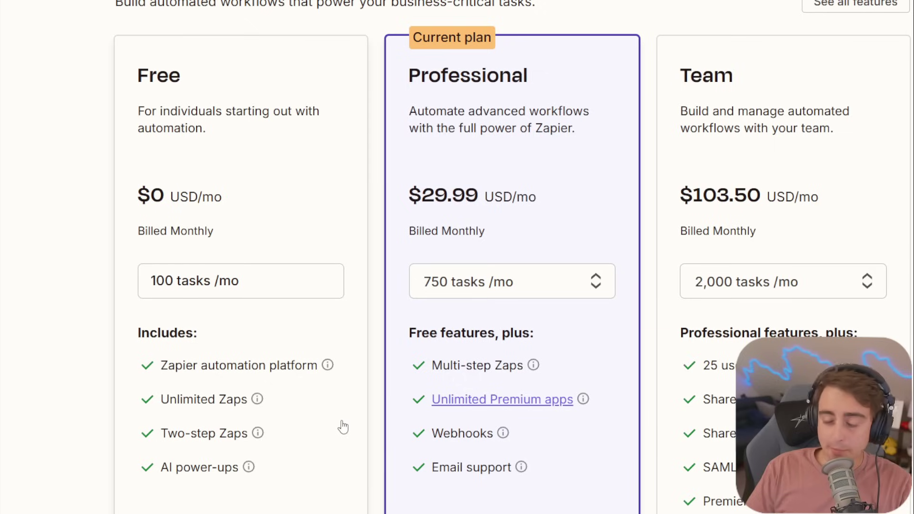